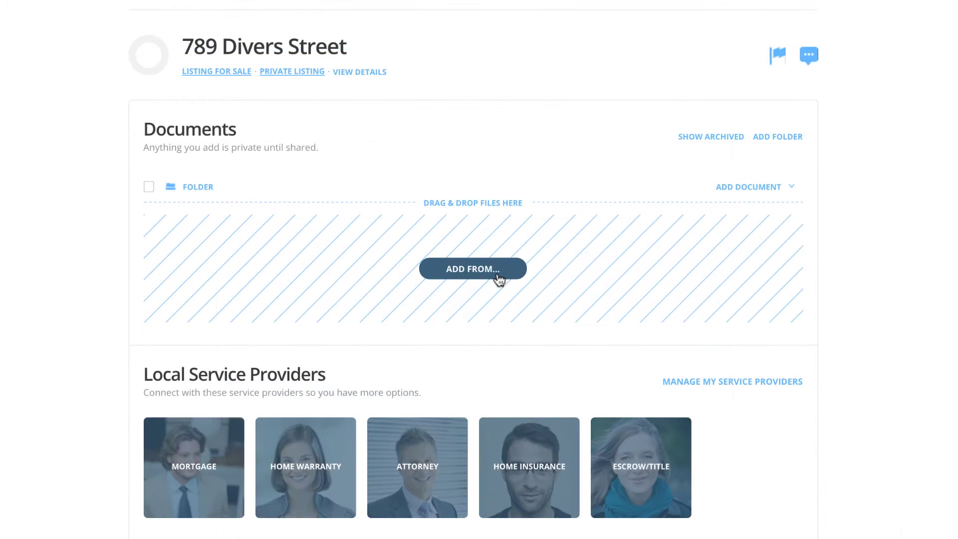
Add Real Estate Contract.pdf from the computer's Desktop to the 789 Divers Street loop's documents
{"action": "left_click", "coordinate": [497, 276]}
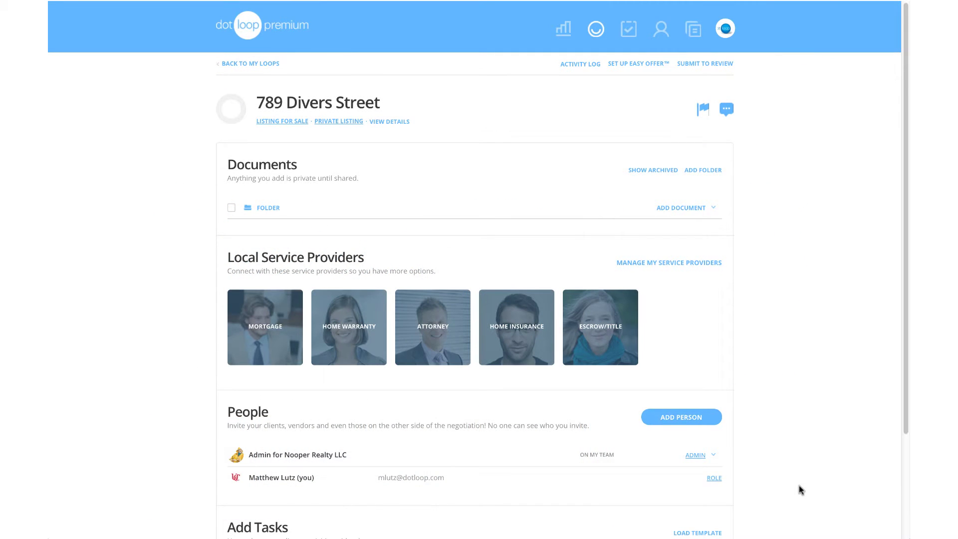
{"action": "left_click", "coordinate": [693, 210]}
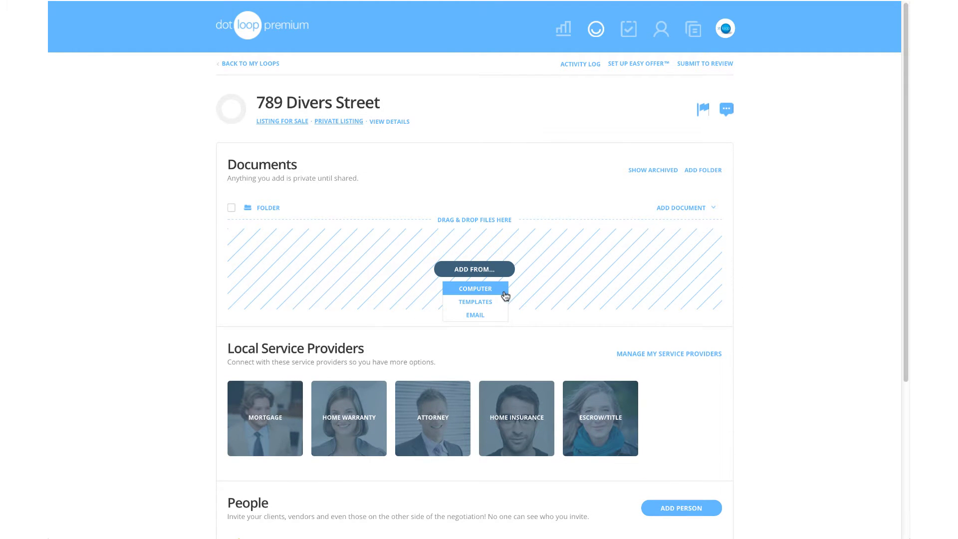
{"action": "left_click", "coordinate": [504, 292]}
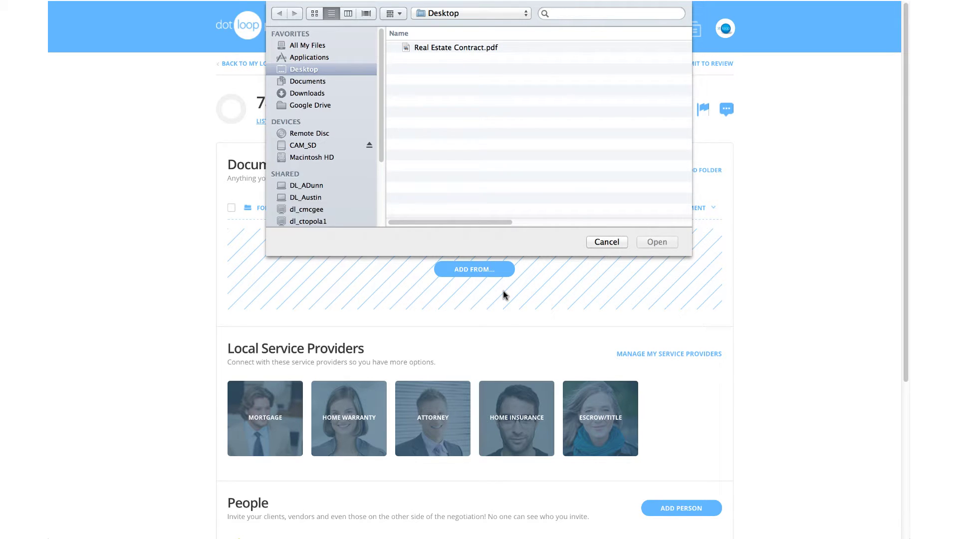
{"action": "left_click", "coordinate": [451, 48]}
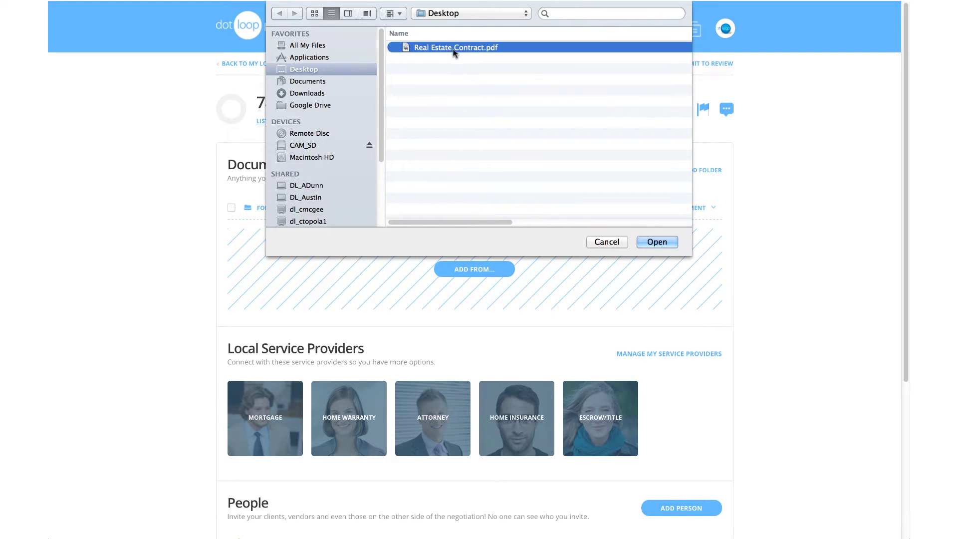
{"action": "left_click", "coordinate": [653, 243]}
Open the Real Estate Contract document for editing
{"action": "scroll", "coordinate": [652, 243], "scroll_direction": "down", "scroll_amount": 4}
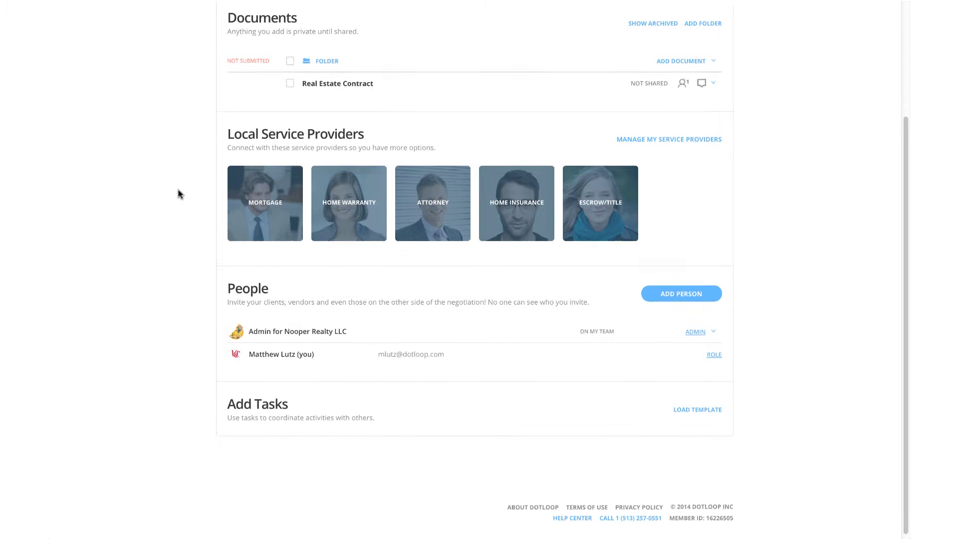
{"action": "scroll", "coordinate": [179, 195], "scroll_direction": "up", "scroll_amount": 3}
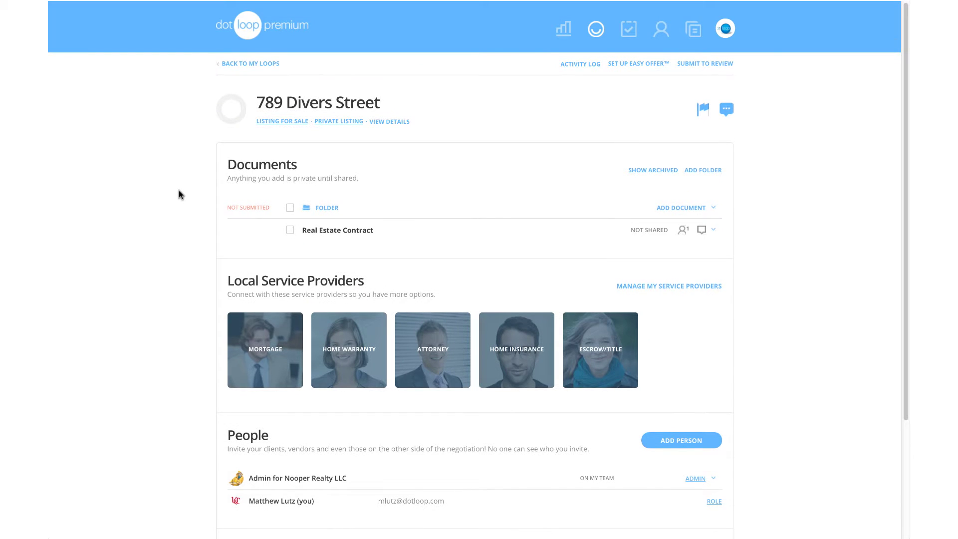
{"action": "left_click", "coordinate": [316, 235]}
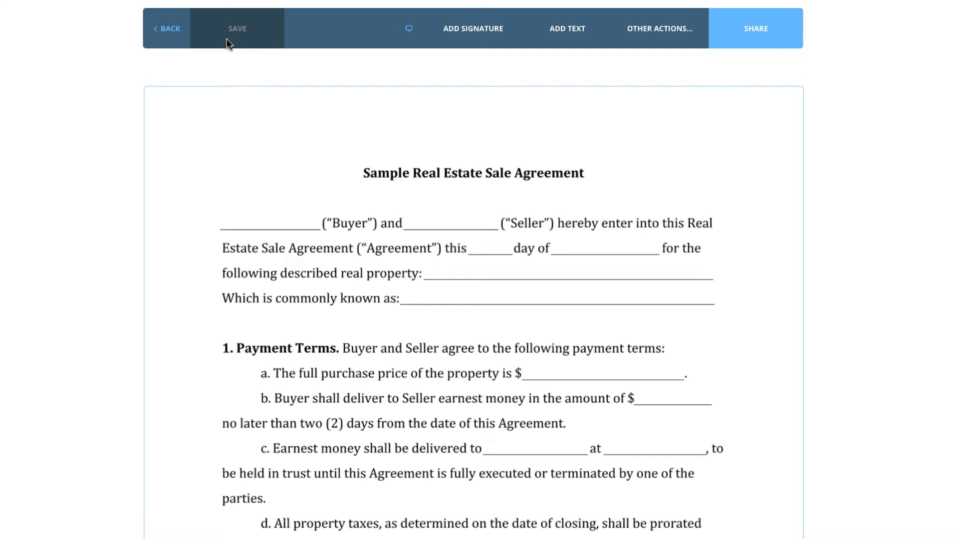
View the contract's messages window, close it, and look at the list of other document actions
{"action": "left_click", "coordinate": [410, 40]}
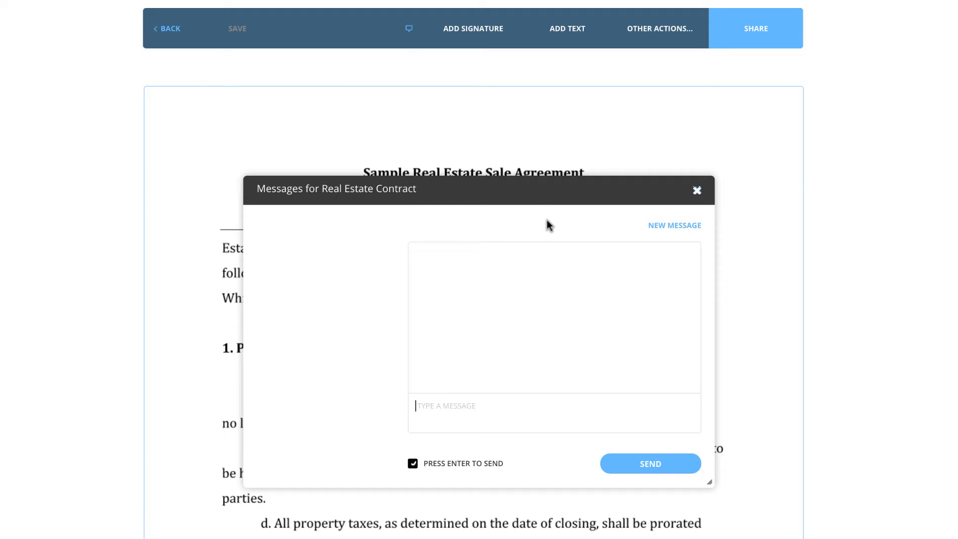
{"action": "left_click", "coordinate": [698, 191]}
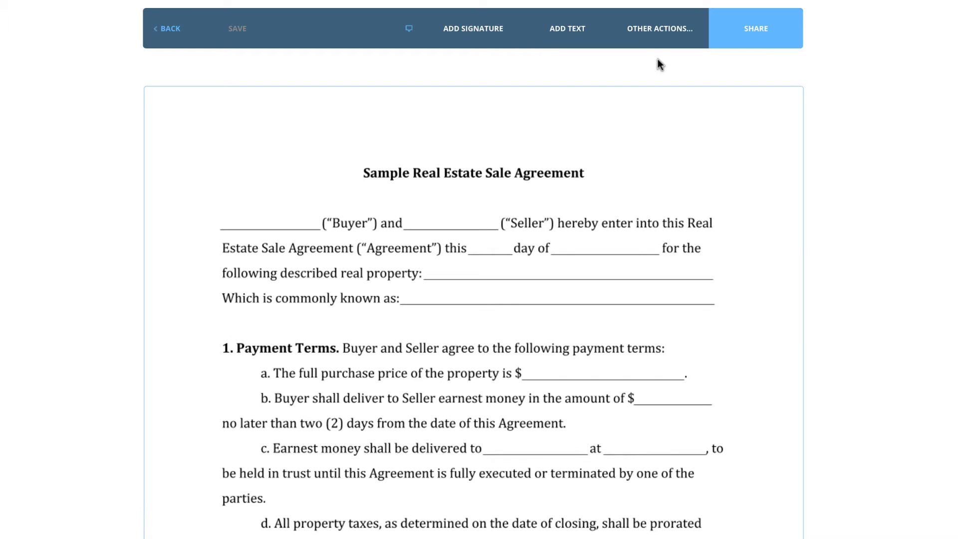
{"action": "left_click", "coordinate": [661, 36]}
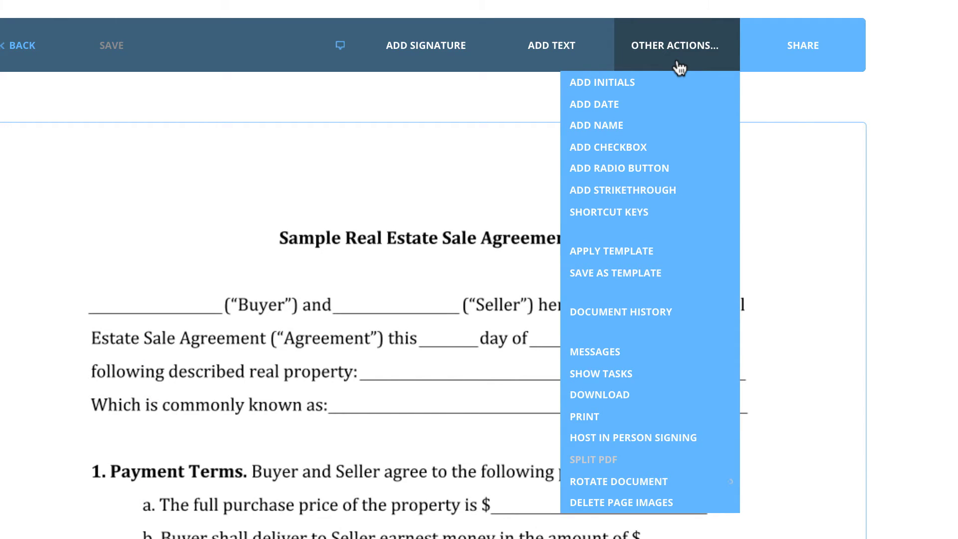
Add a text field over the Buyer blank and resize it to fit the blank's full width
{"action": "left_click", "coordinate": [570, 54]}
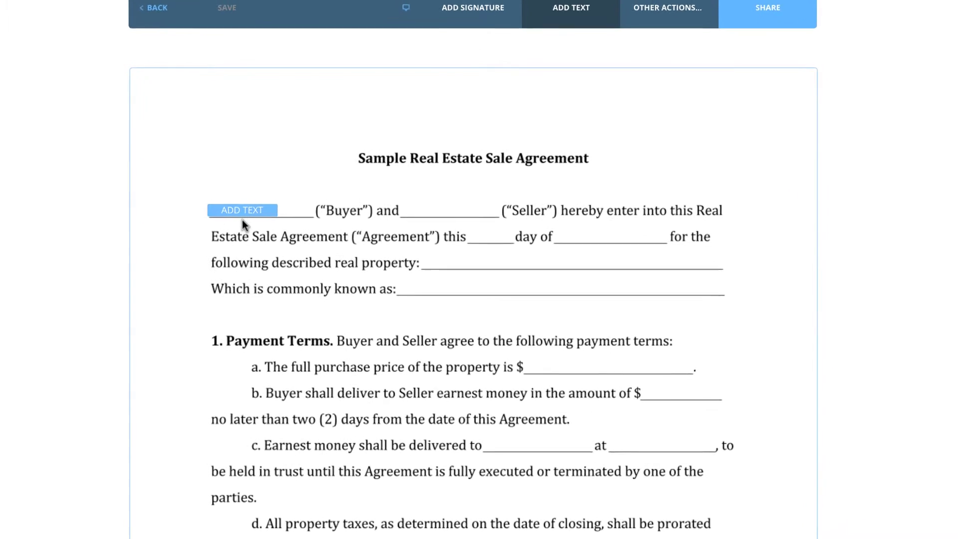
{"action": "left_click", "coordinate": [243, 221]}
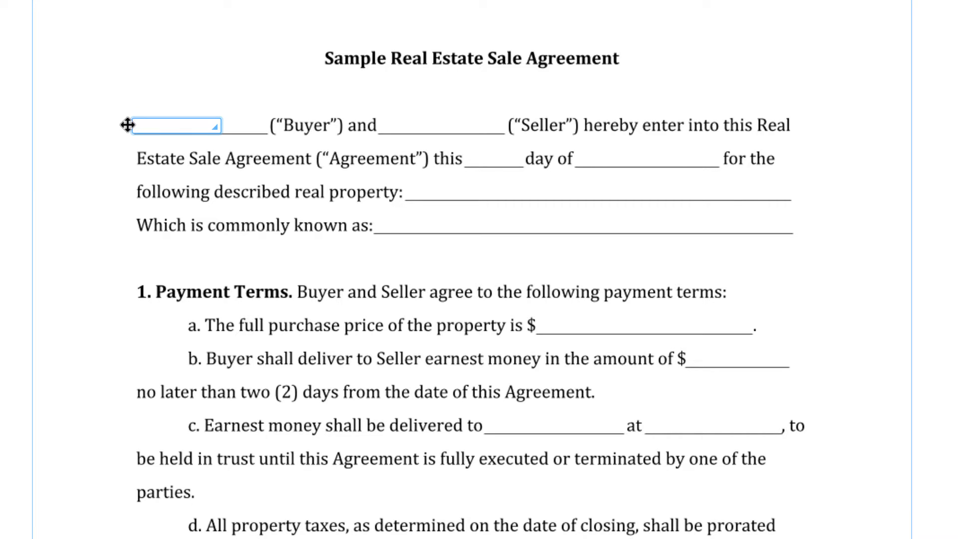
{"action": "mouse_move", "coordinate": [128, 125]}
{"action": "left_mouse_down"}
{"action": "mouse_move", "coordinate": [140, 113]}
{"action": "mouse_move", "coordinate": [139, 86]}
{"action": "mouse_move", "coordinate": [105, 90]}
{"action": "mouse_move", "coordinate": [133, 75]}
{"action": "mouse_move", "coordinate": [145, 94]}
{"action": "mouse_move", "coordinate": [105, 95]}
{"action": "mouse_move", "coordinate": [131, 124]}
{"action": "left_mouse_up"}
{"action": "left_click_drag", "start_coordinate": [222, 129], "coordinate": [264, 132]}
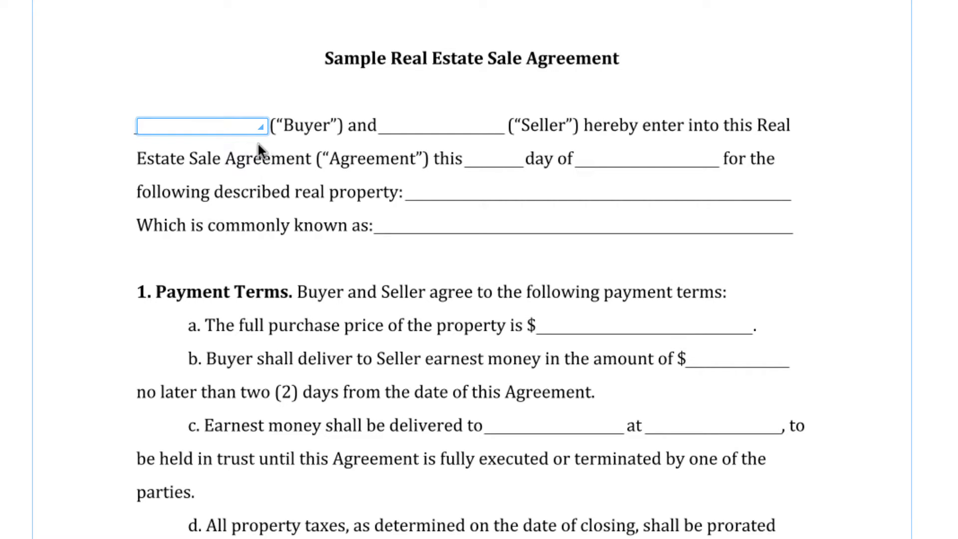
{"action": "left_click_drag", "start_coordinate": [183, 115], "coordinate": [181, 115]}
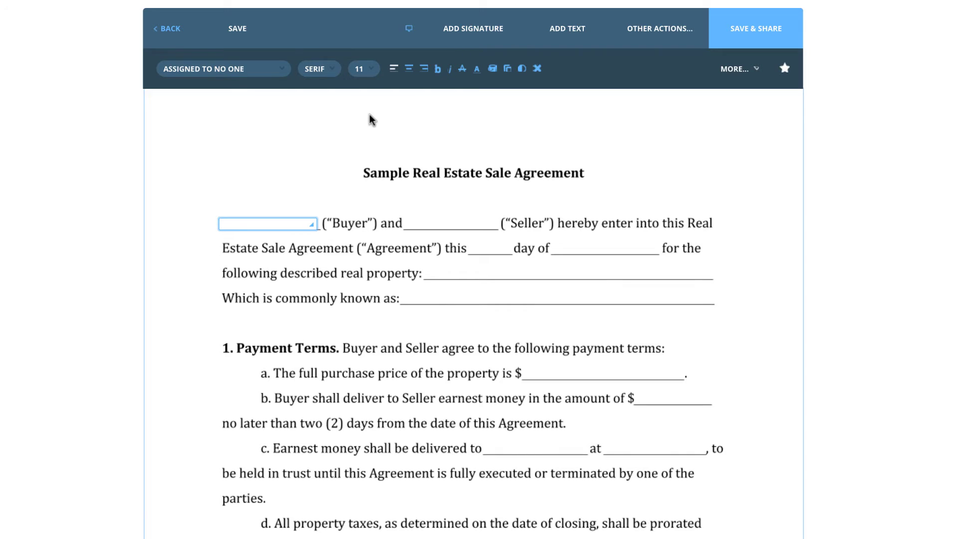
Review who the Buyer text field can be assigned to and assign it to Admin for Nooper Realty LLC
{"action": "left_click", "coordinate": [206, 71]}
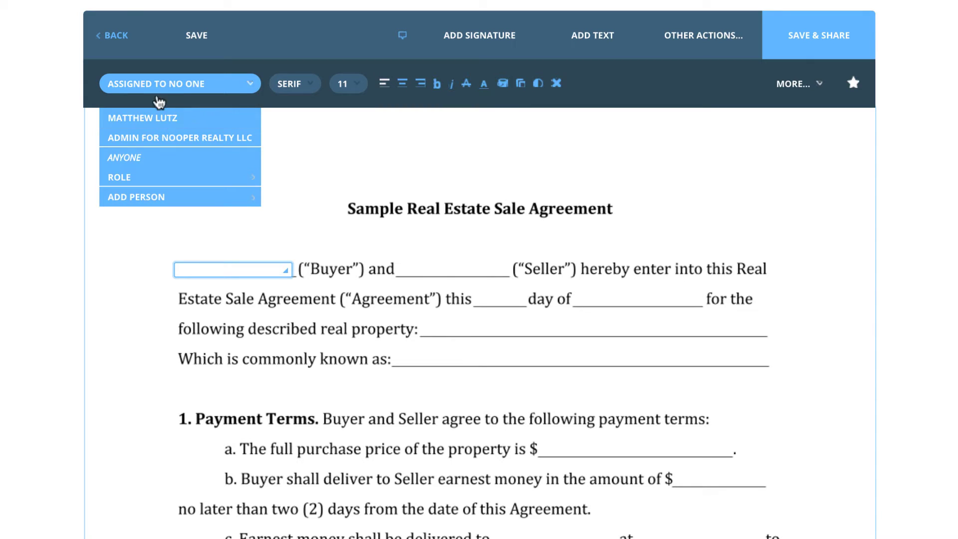
{"action": "left_click", "coordinate": [126, 92]}
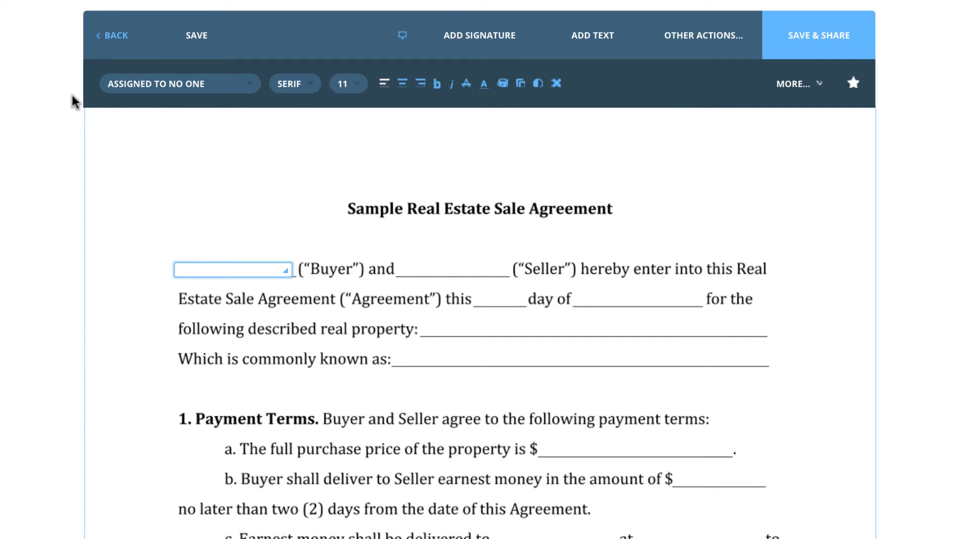
{"action": "left_click", "coordinate": [107, 90]}
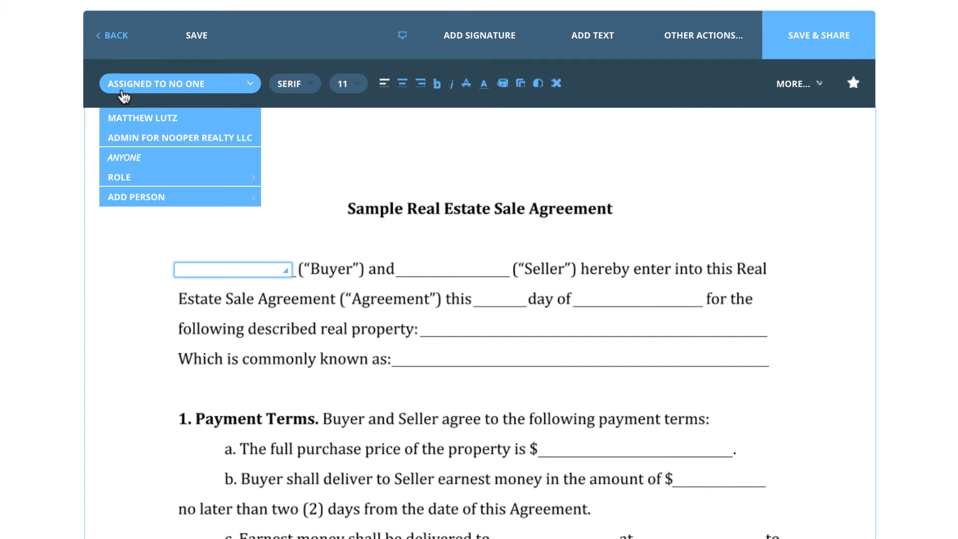
{"action": "left_click", "coordinate": [138, 157]}
{"action": "left_click", "coordinate": [139, 89]}
{"action": "mouse_move", "coordinate": [144, 175]}
{"action": "left_click", "coordinate": [139, 139]}
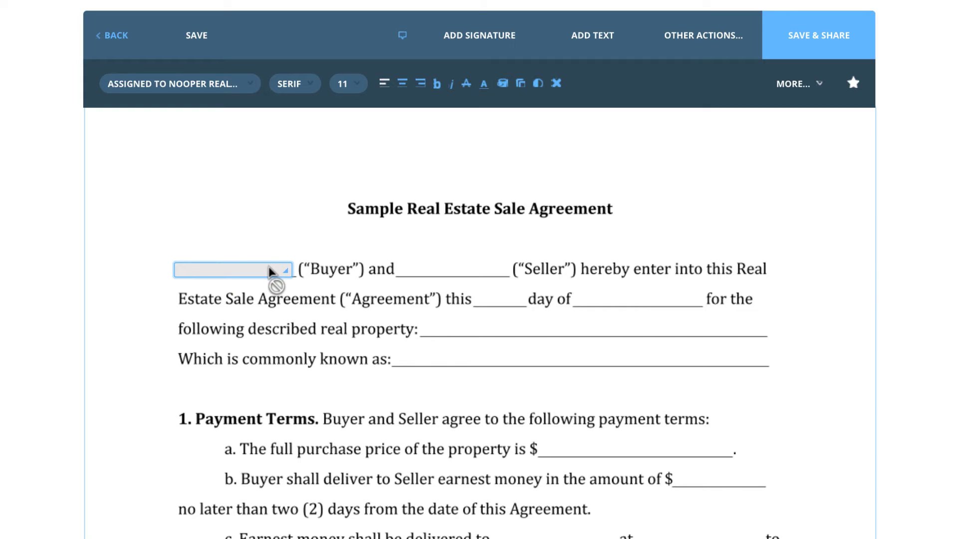
Assign the Buyer text field to Anyone
{"action": "left_click", "coordinate": [188, 87]}
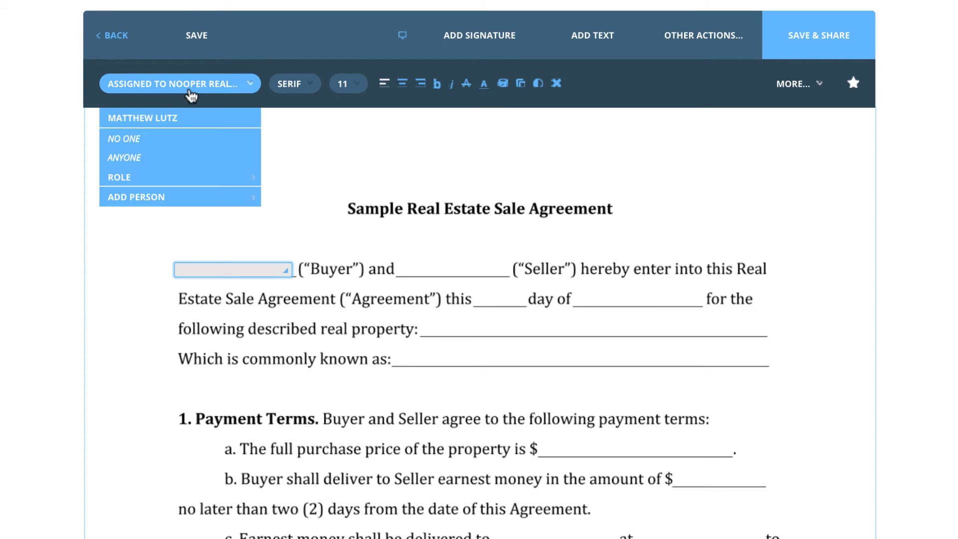
{"action": "left_click", "coordinate": [171, 160]}
Examine the text field's font, size, text color and highlight color options and the Add Clause dialog without applying anything
{"action": "left_click", "coordinate": [296, 89]}
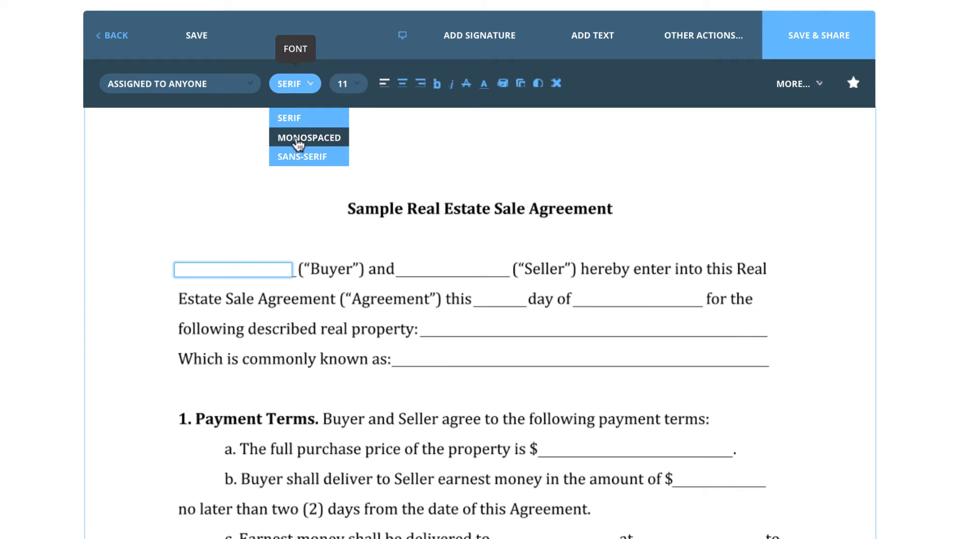
{"action": "left_click", "coordinate": [351, 85]}
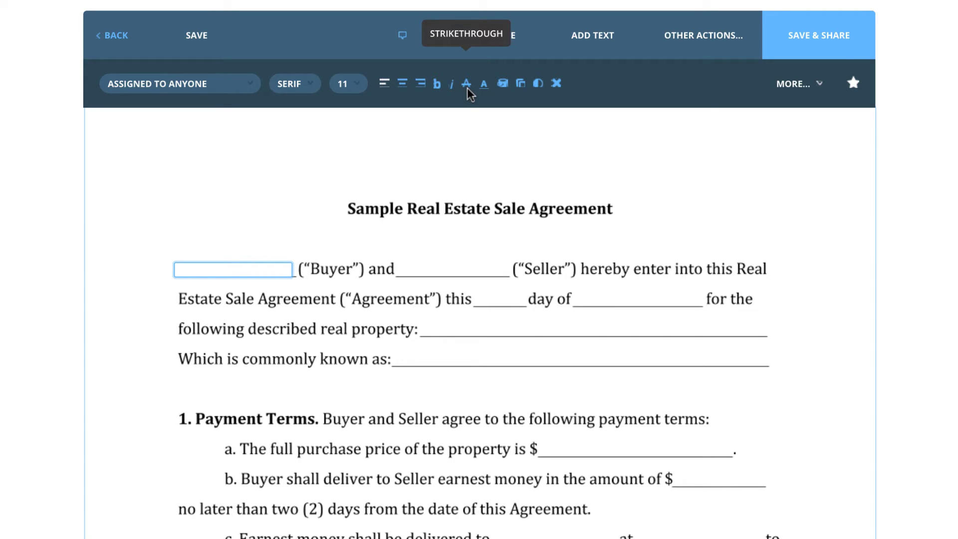
{"action": "left_click", "coordinate": [484, 84]}
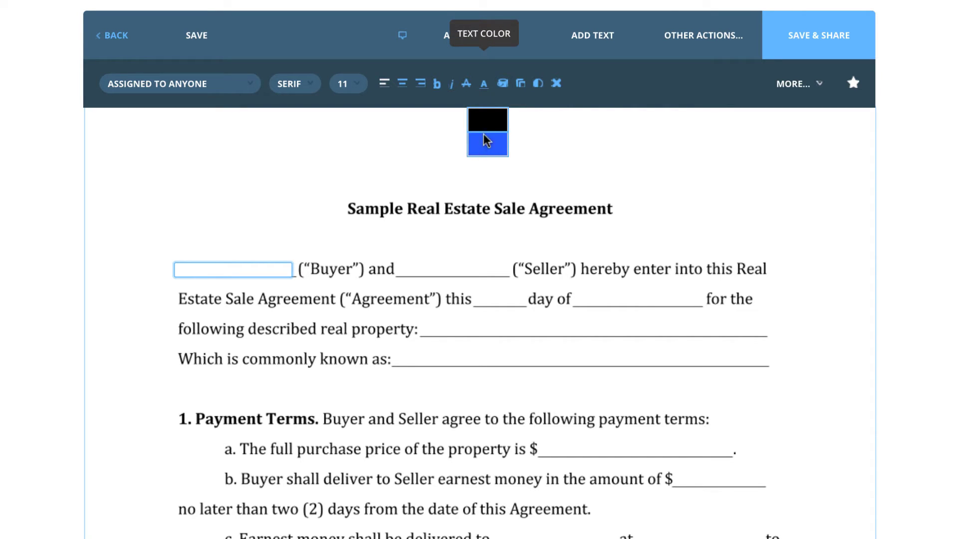
{"action": "left_click", "coordinate": [503, 84]}
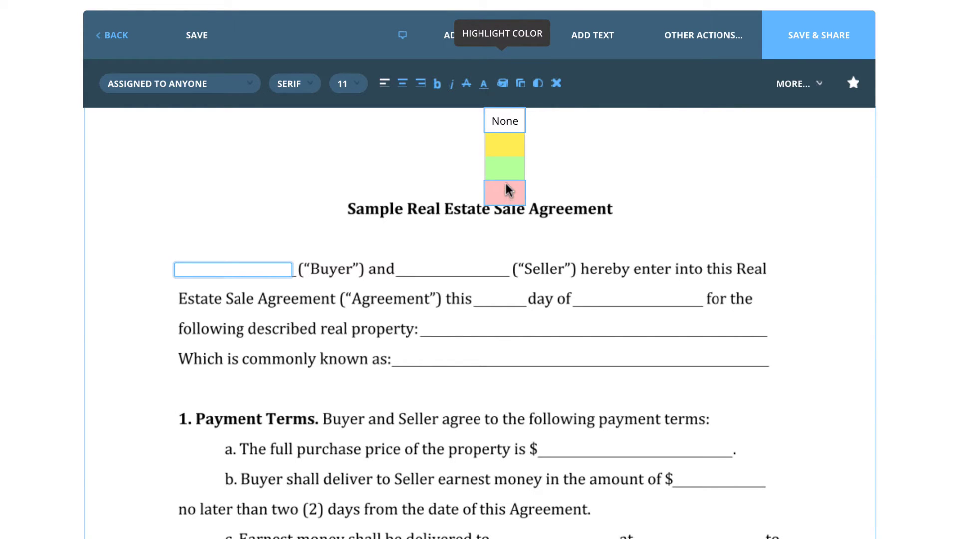
{"action": "left_click", "coordinate": [503, 88]}
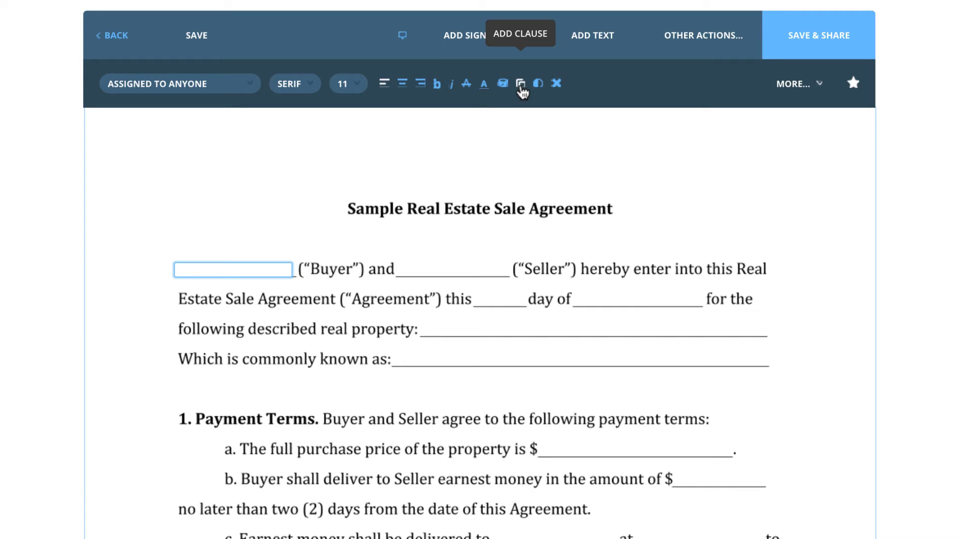
{"action": "left_click", "coordinate": [521, 84]}
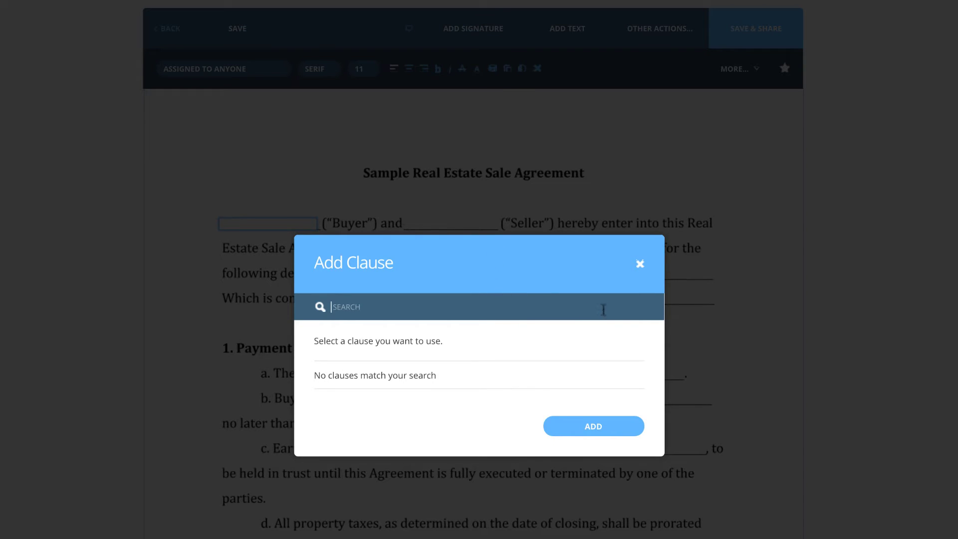
{"action": "left_click", "coordinate": [640, 265]}
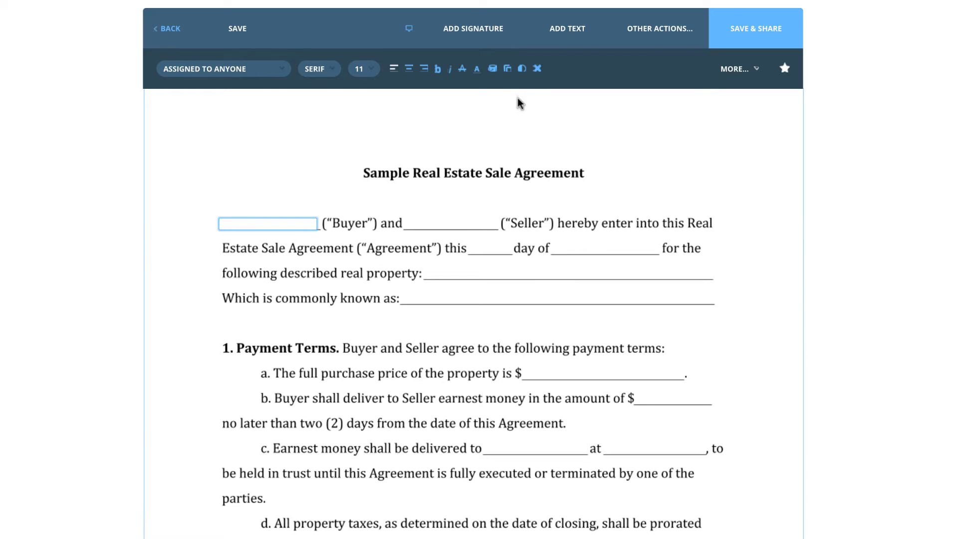
Move the text field over the "Buyer" wording, switch its background transparency on and off, and return it to the Buyer blank
{"action": "left_click_drag", "start_coordinate": [256, 215], "coordinate": [341, 213]}
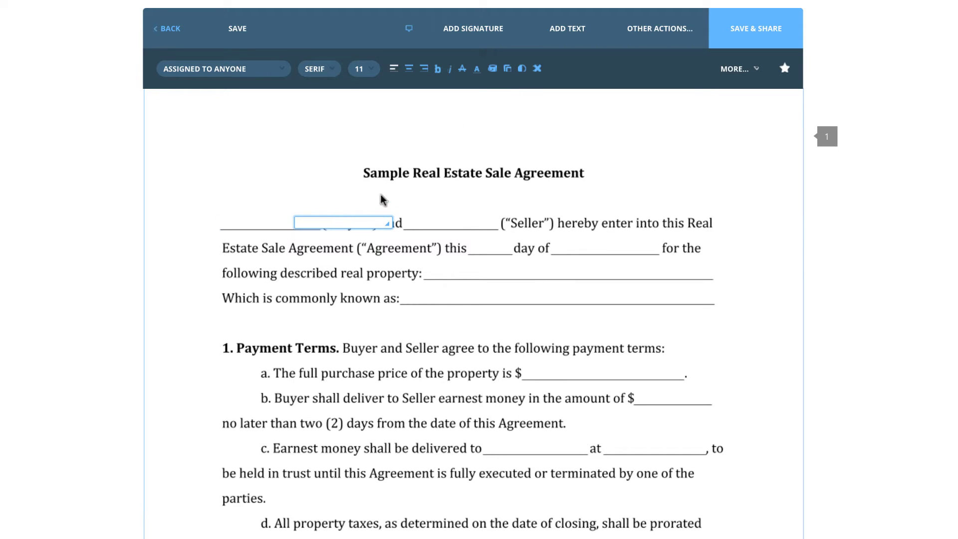
{"action": "left_click", "coordinate": [523, 69]}
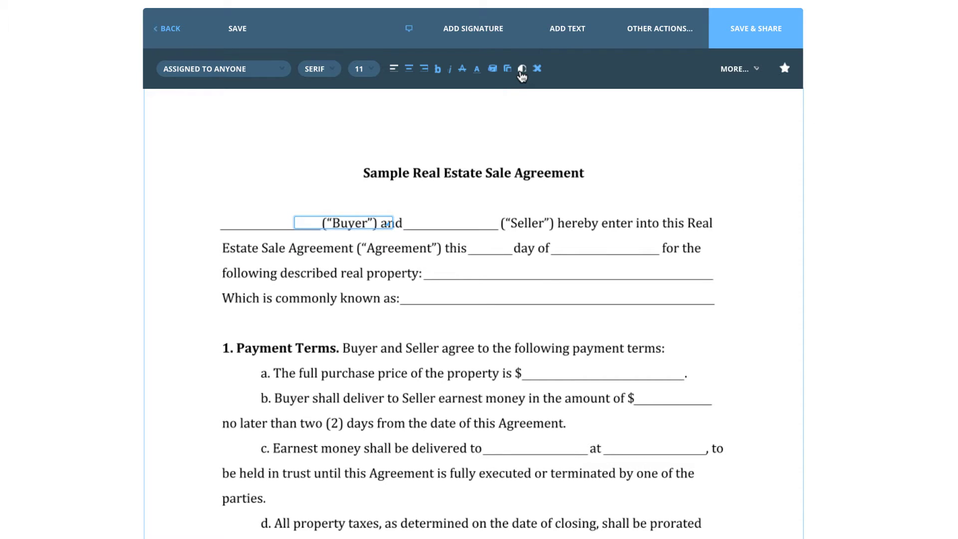
{"action": "left_click", "coordinate": [522, 69]}
{"action": "left_click_drag", "start_coordinate": [314, 216], "coordinate": [241, 216]}
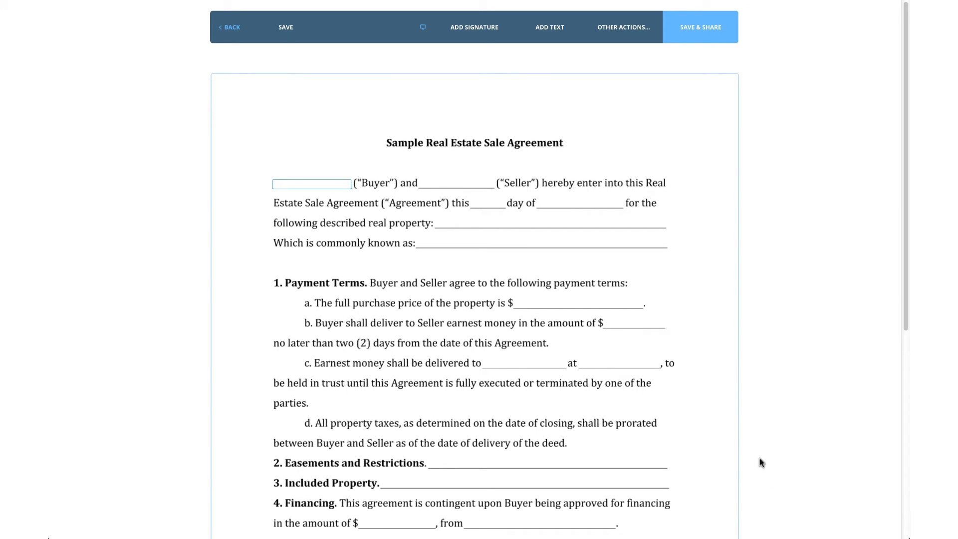
Place a signature field over the Seller's signature box at the end of the agreement
{"action": "left_click", "coordinate": [482, 45]}
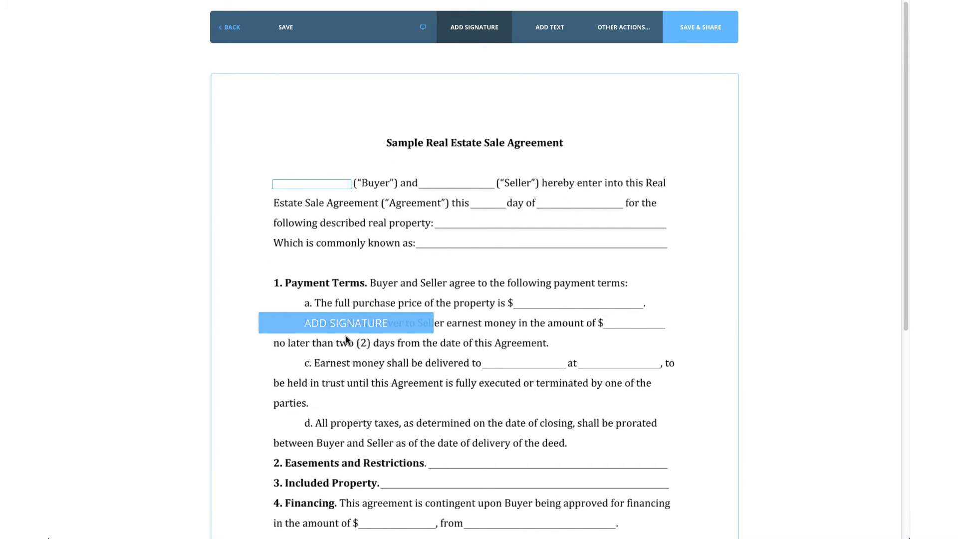
{"action": "scroll", "coordinate": [250, 345], "scroll_direction": "down", "scroll_amount": 1}
{"action": "scroll", "coordinate": [251, 347], "scroll_direction": "down", "scroll_amount": 2}
{"action": "scroll", "coordinate": [250, 344], "scroll_direction": "down", "scroll_amount": 1}
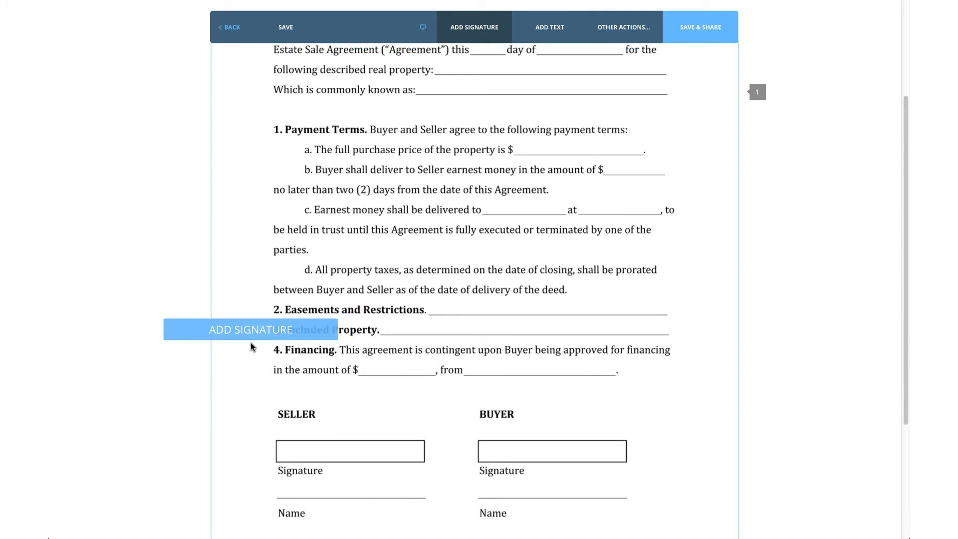
{"action": "scroll", "coordinate": [251, 347], "scroll_direction": "down", "scroll_amount": 2}
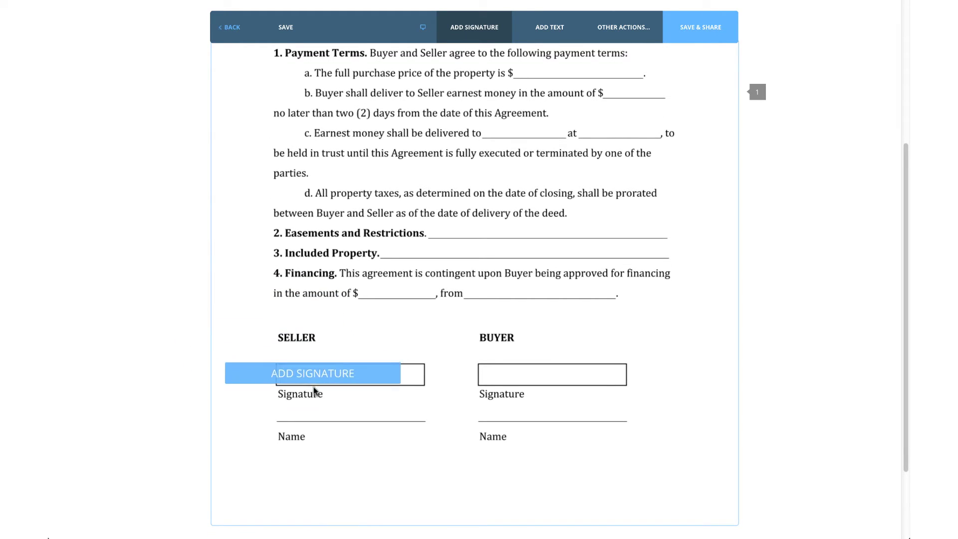
{"action": "left_click", "coordinate": [346, 387]}
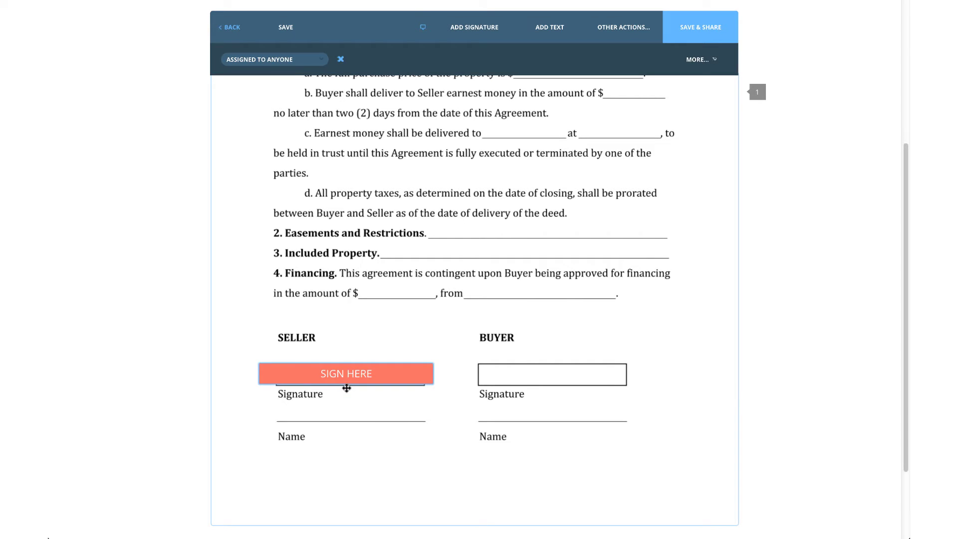
Look at the assignment options for the Seller's signature field
{"action": "left_click", "coordinate": [270, 61]}
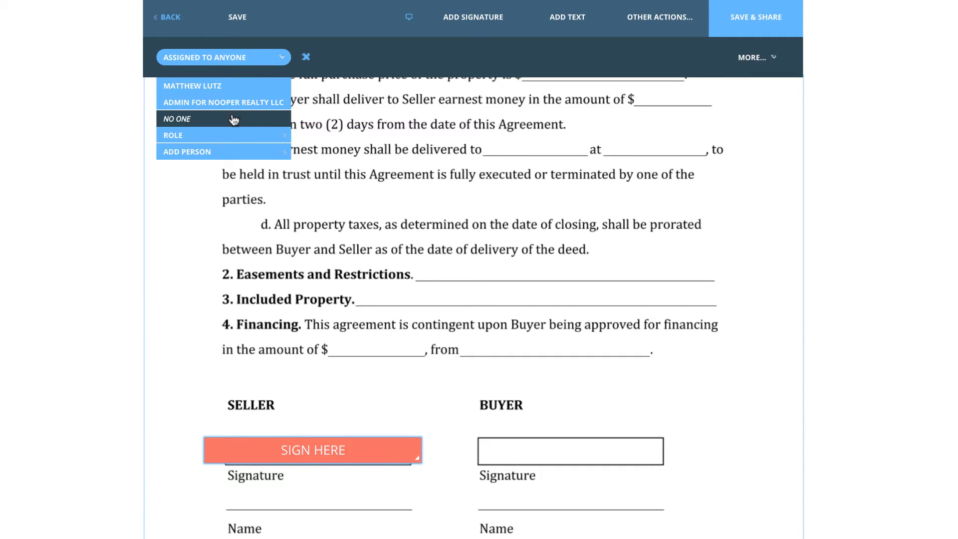
{"action": "mouse_move", "coordinate": [238, 135]}
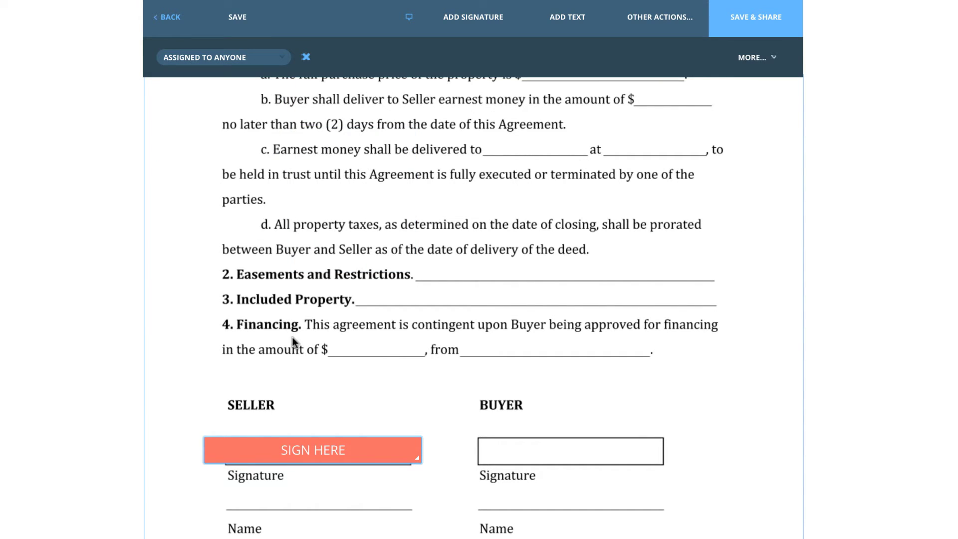
Assign the Seller's signature field to the Seller role and shift the field slightly over its signature box
{"action": "mouse_move", "coordinate": [232, 65]}
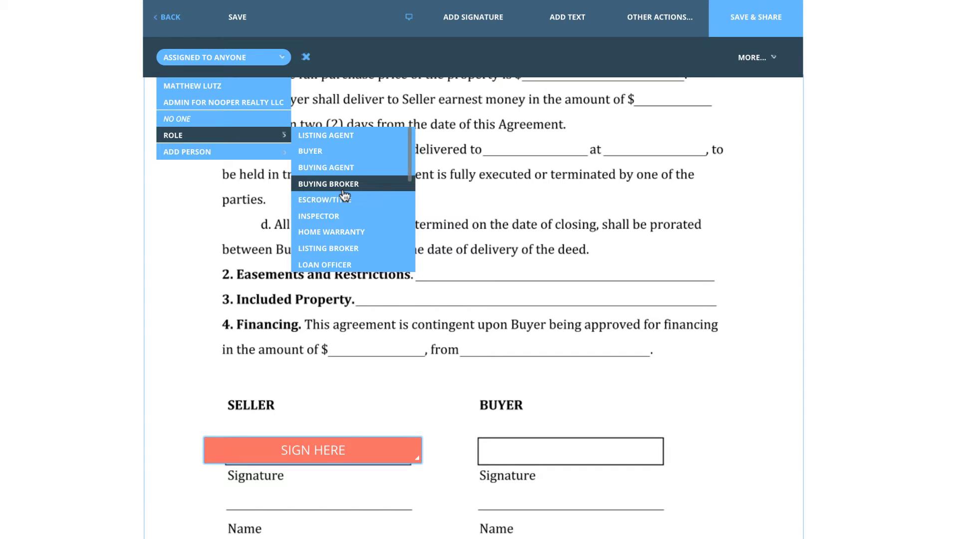
{"action": "scroll", "coordinate": [344, 195], "scroll_direction": "down", "scroll_amount": 3}
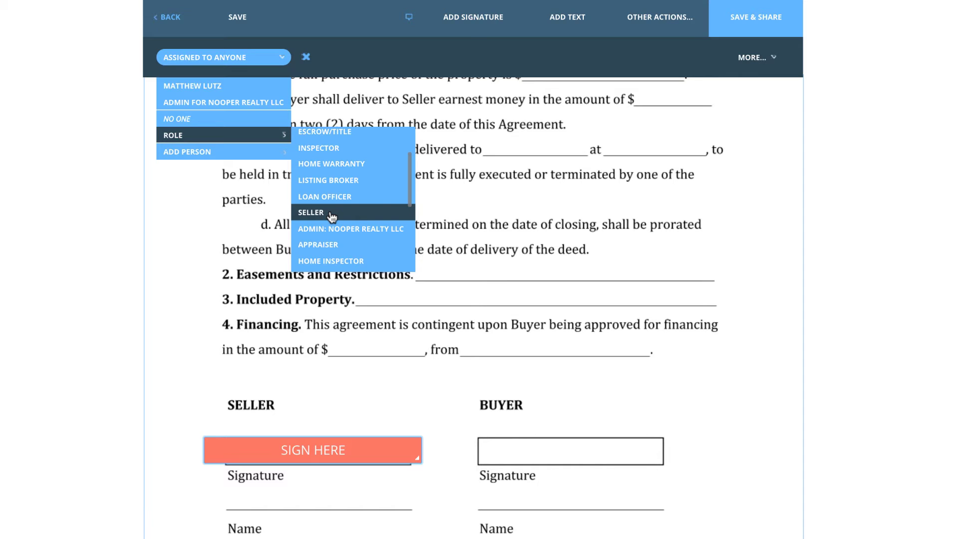
{"action": "left_click", "coordinate": [330, 214]}
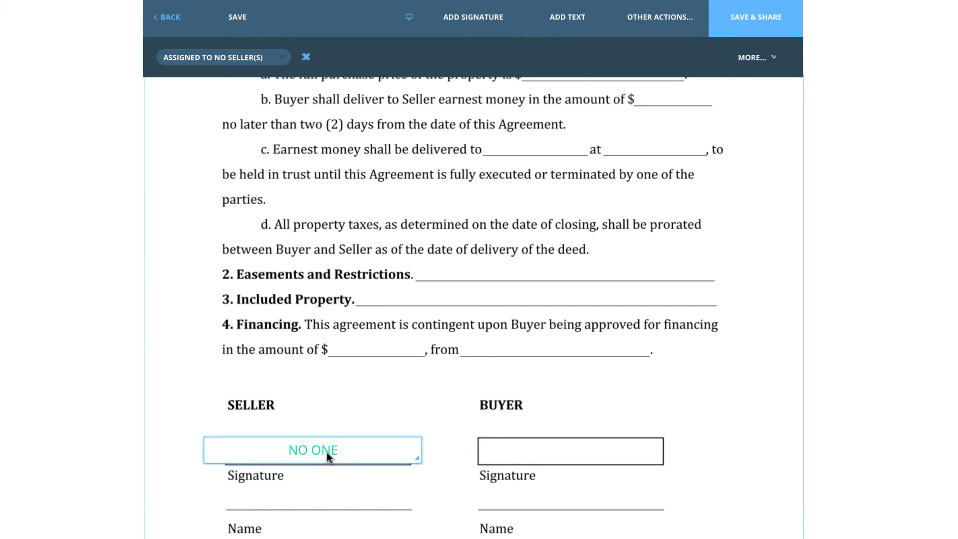
{"action": "left_click_drag", "start_coordinate": [325, 452], "coordinate": [328, 451]}
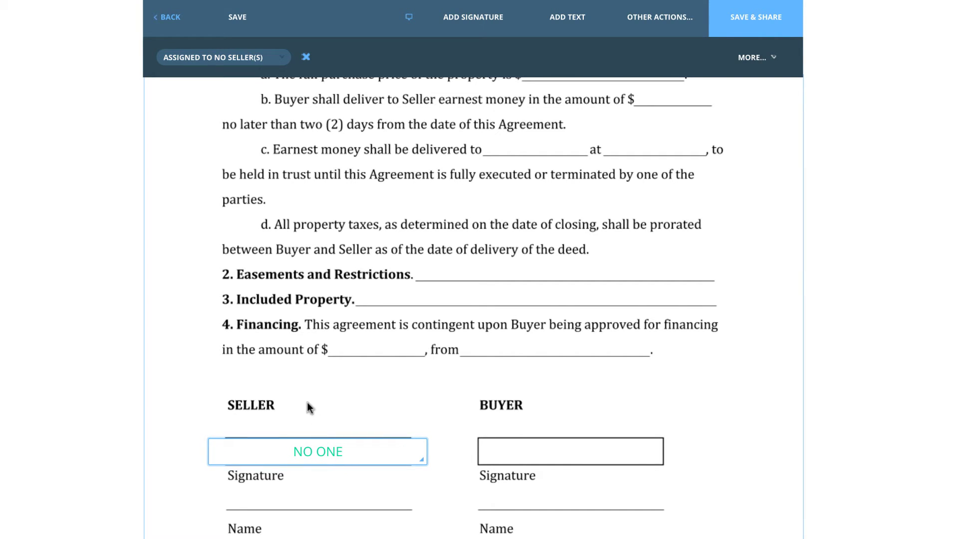
Switch the Seller's signature field to the Buyer role and return it to the Seller role
{"action": "left_click", "coordinate": [204, 66]}
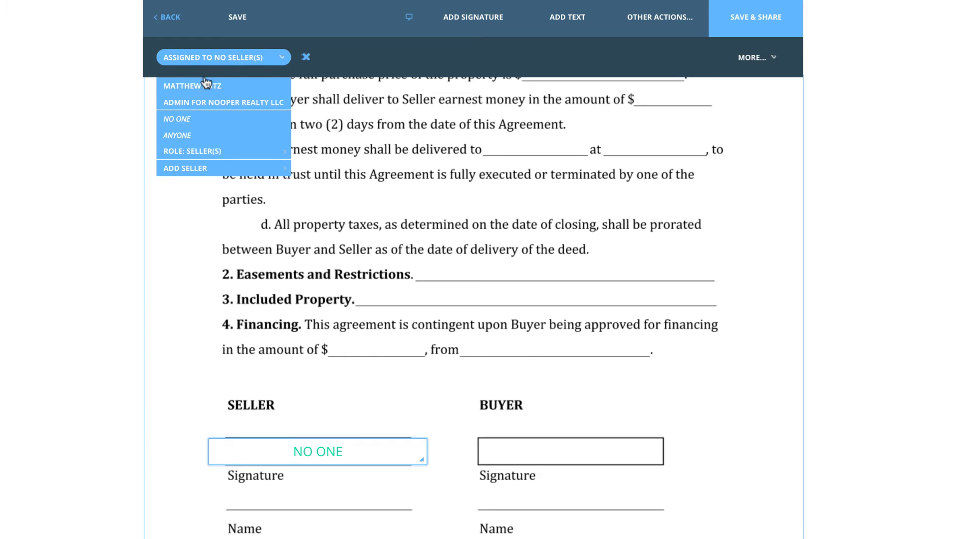
{"action": "mouse_move", "coordinate": [225, 151]}
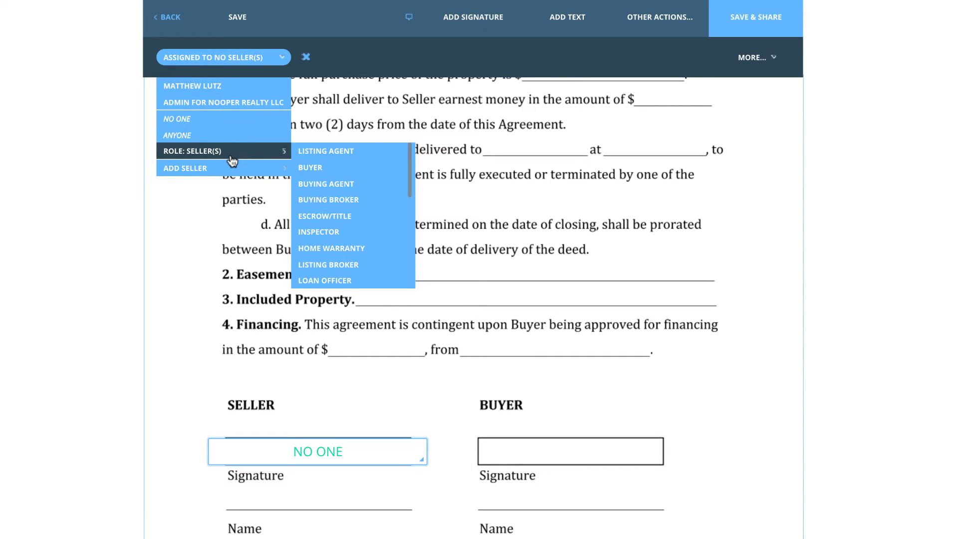
{"action": "left_click", "coordinate": [309, 167]}
{"action": "left_click", "coordinate": [205, 58]}
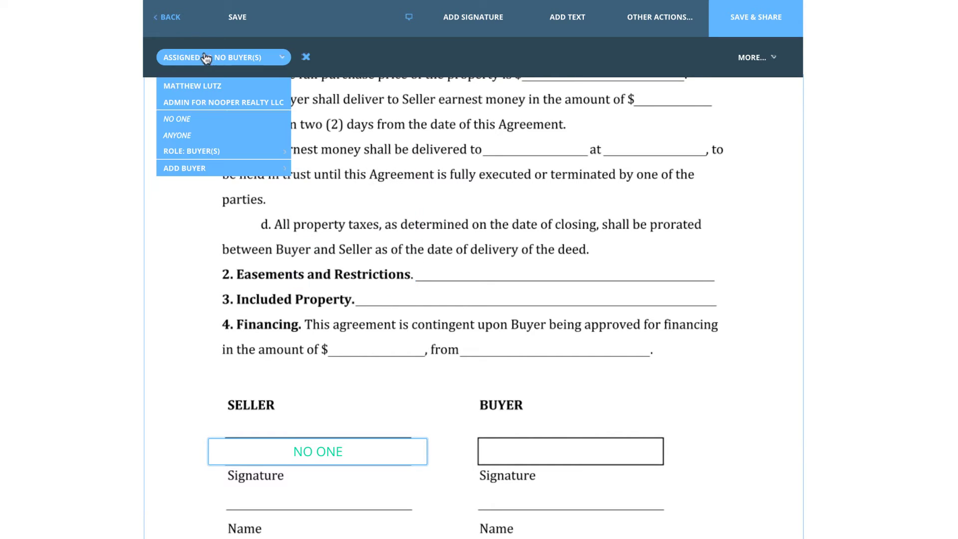
{"action": "mouse_move", "coordinate": [250, 151]}
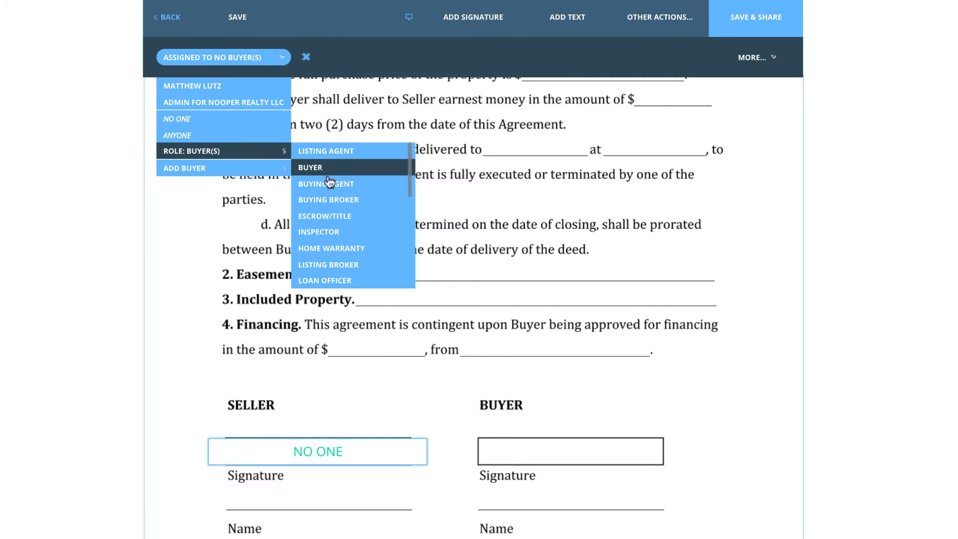
{"action": "scroll", "coordinate": [333, 192], "scroll_direction": "down", "scroll_amount": 3}
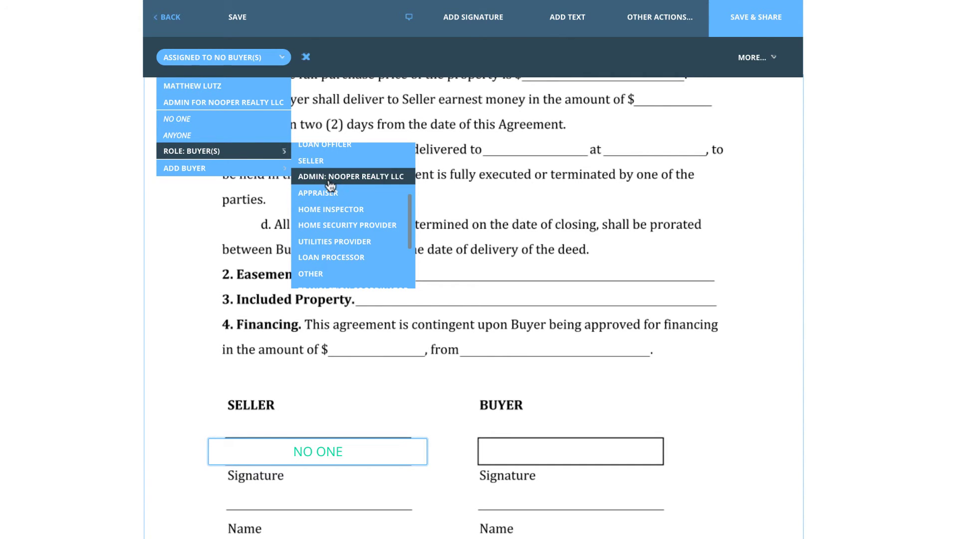
{"action": "left_click", "coordinate": [320, 162]}
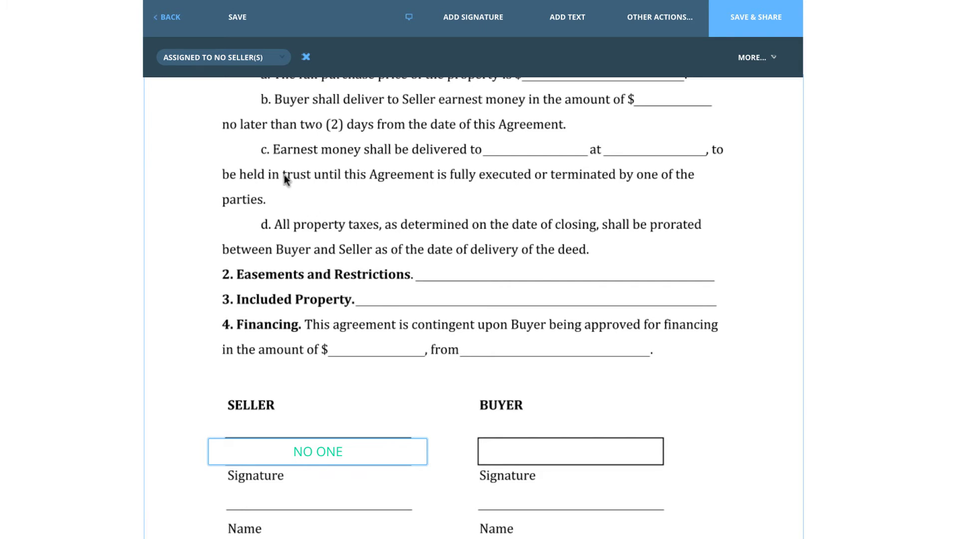
Add a seller by entering the person's name, choosing the matching contact with an e-mail, and assigning the Seller's signature field to them
{"action": "left_click", "coordinate": [219, 64]}
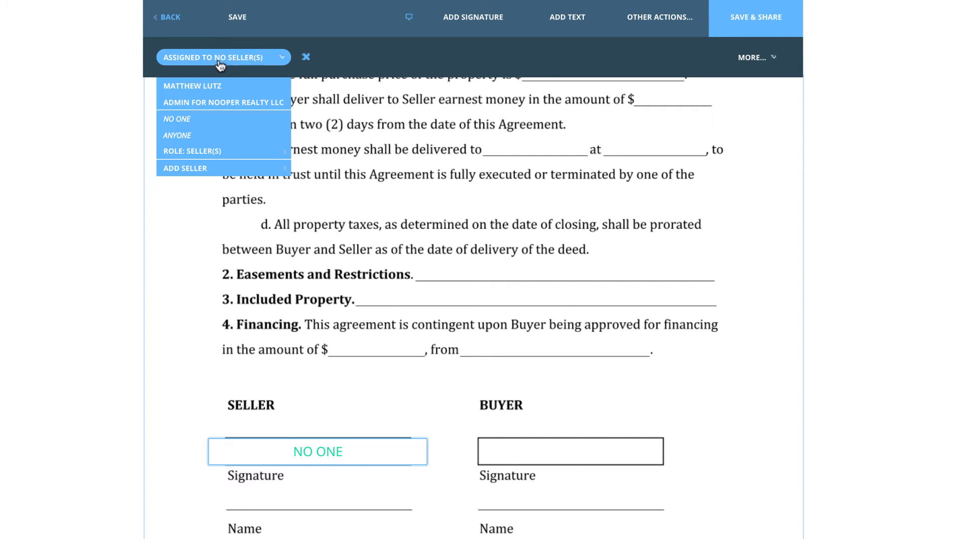
{"action": "left_click", "coordinate": [201, 170]}
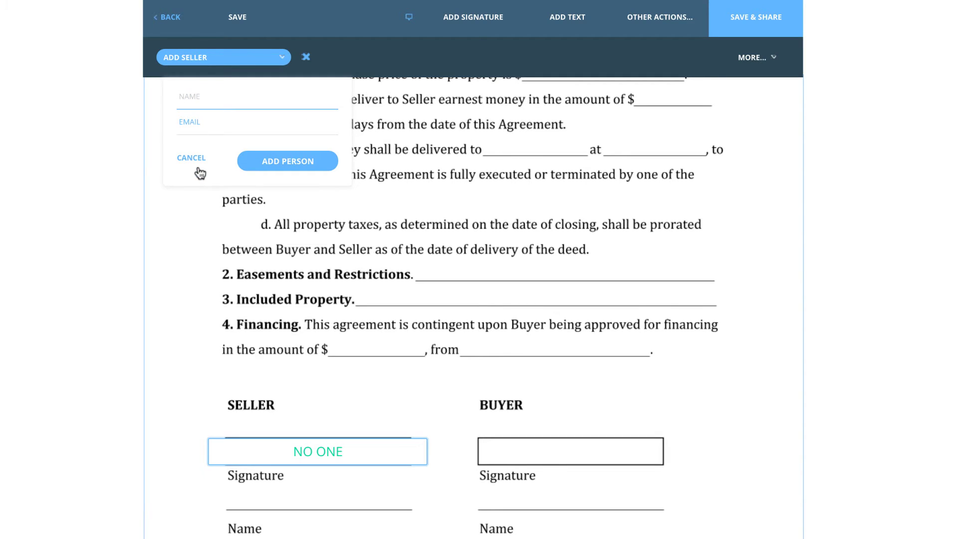
{"action": "type", "text": "Sally"}
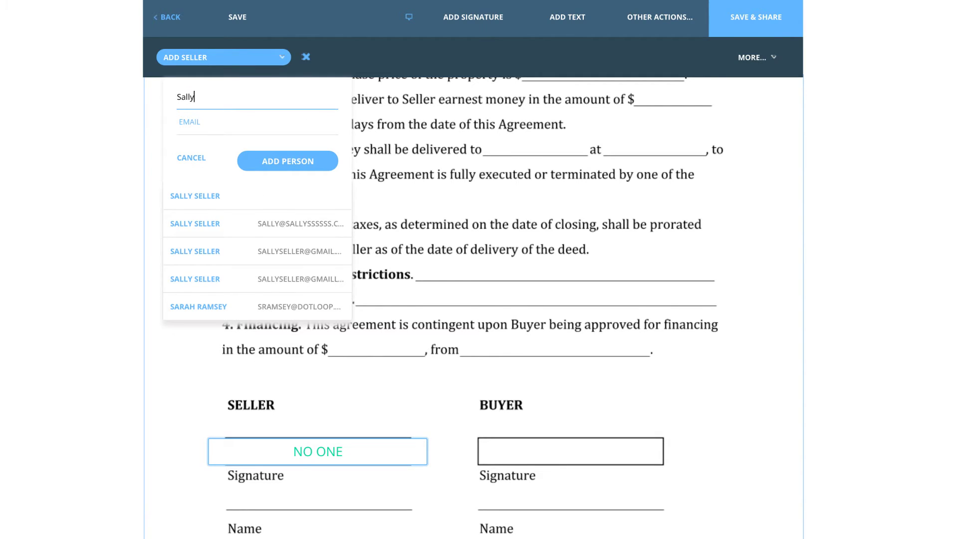
{"action": "type", "text": " Seller"}
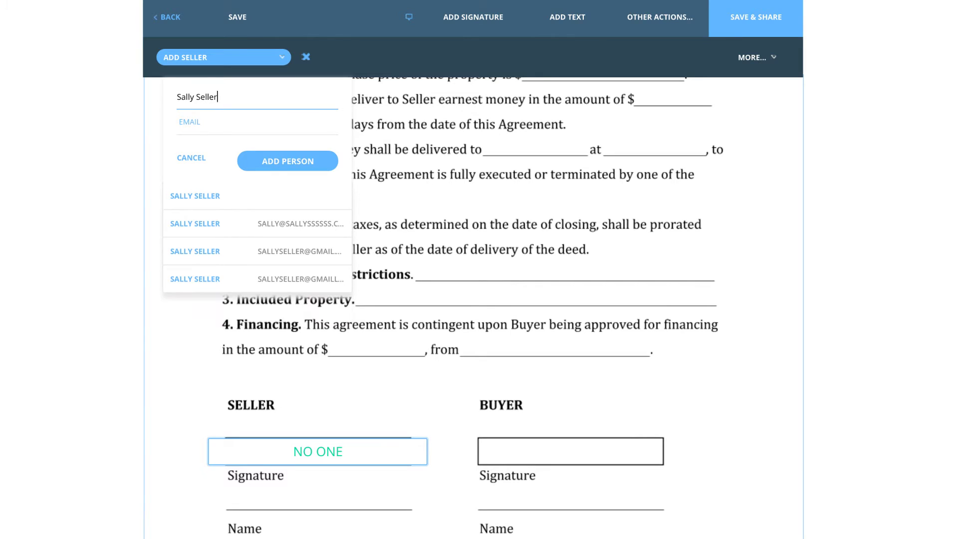
{"action": "left_click", "coordinate": [213, 280]}
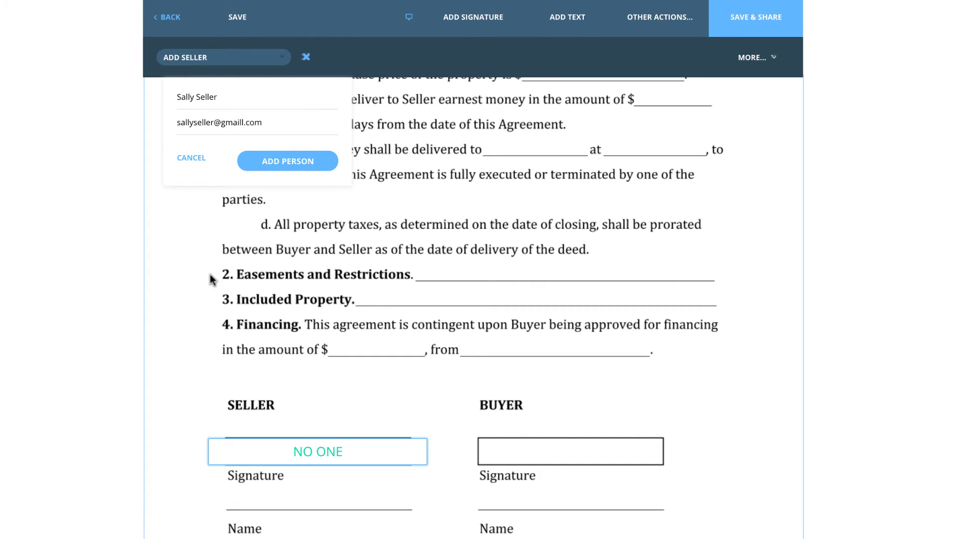
{"action": "left_click", "coordinate": [281, 161]}
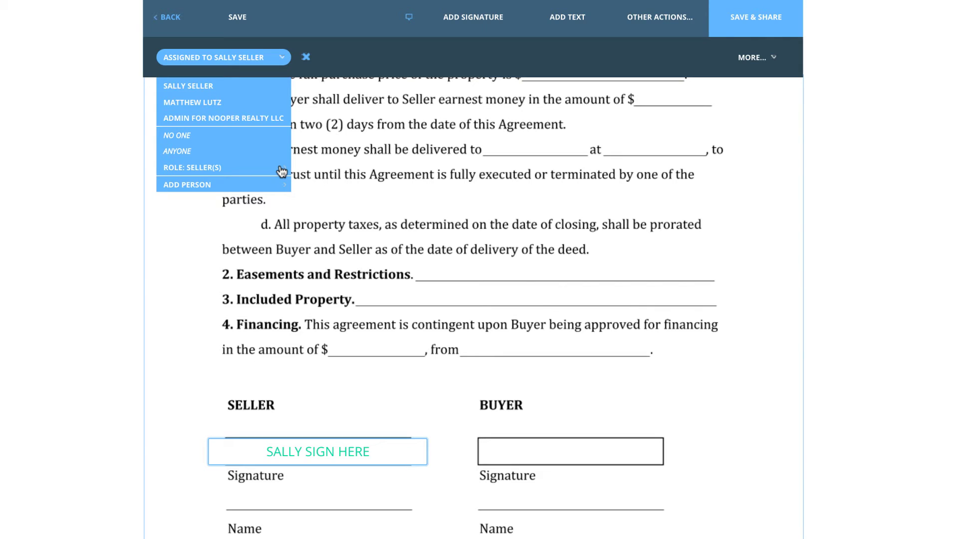
Place a signature field over the Buyer's signature box and open its assignment options
{"action": "scroll", "coordinate": [360, 209], "scroll_direction": "down", "scroll_amount": 1}
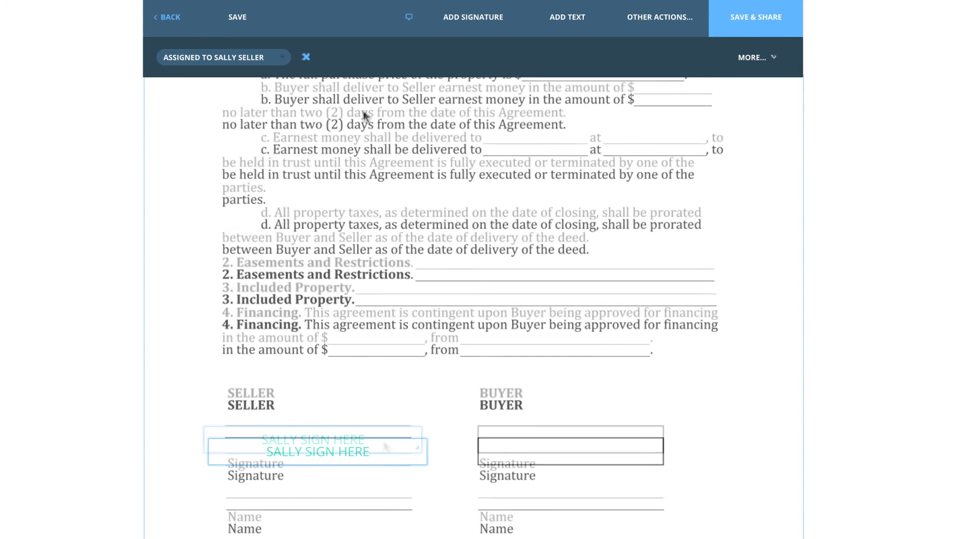
{"action": "left_click", "coordinate": [477, 18]}
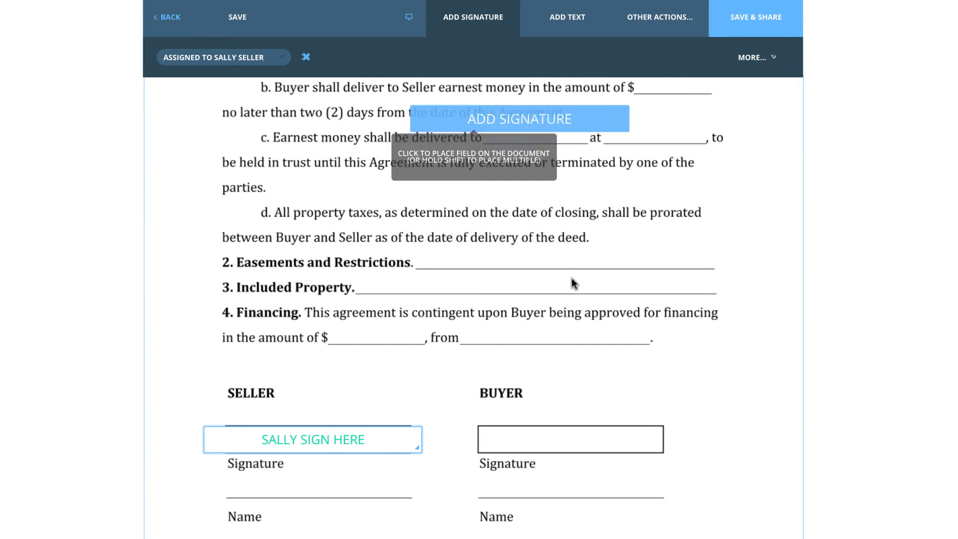
{"action": "left_click", "coordinate": [577, 456]}
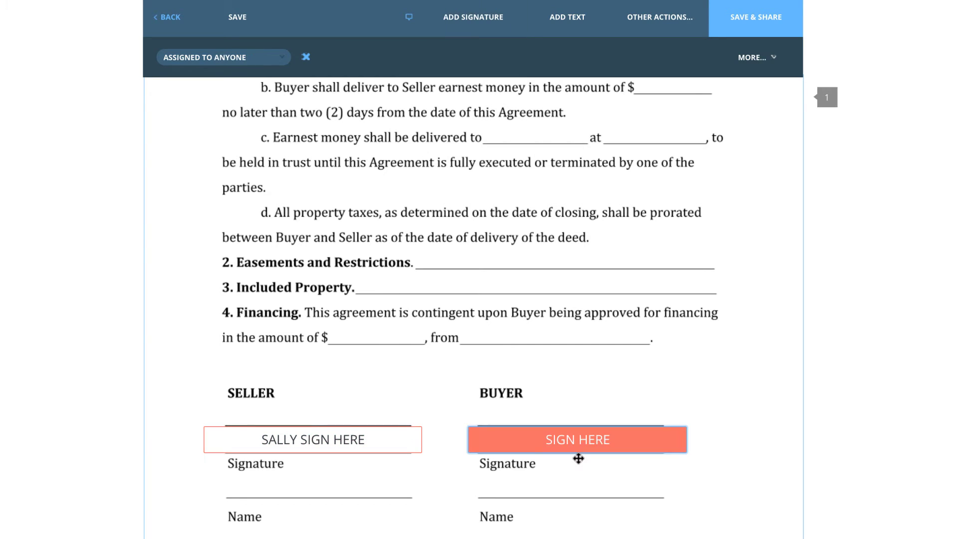
{"action": "left_click", "coordinate": [220, 58]}
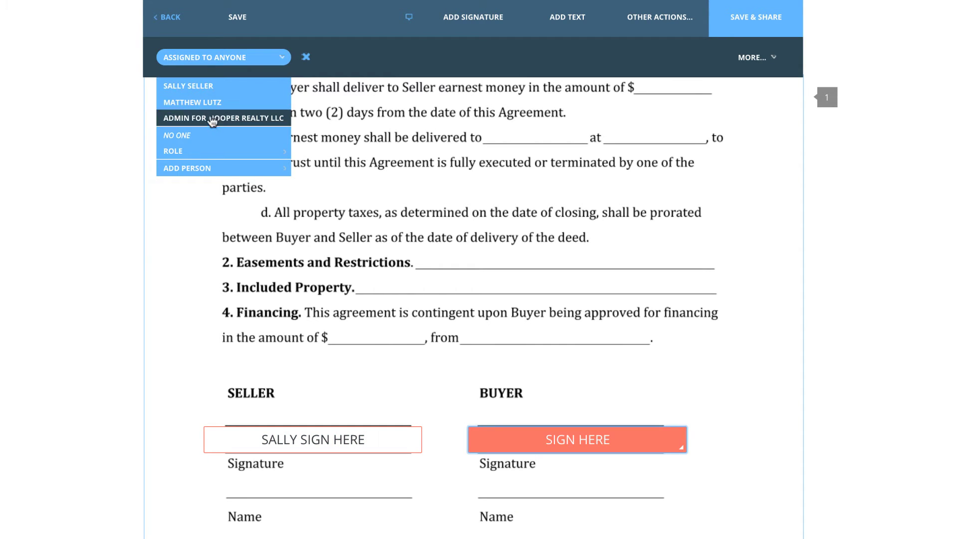
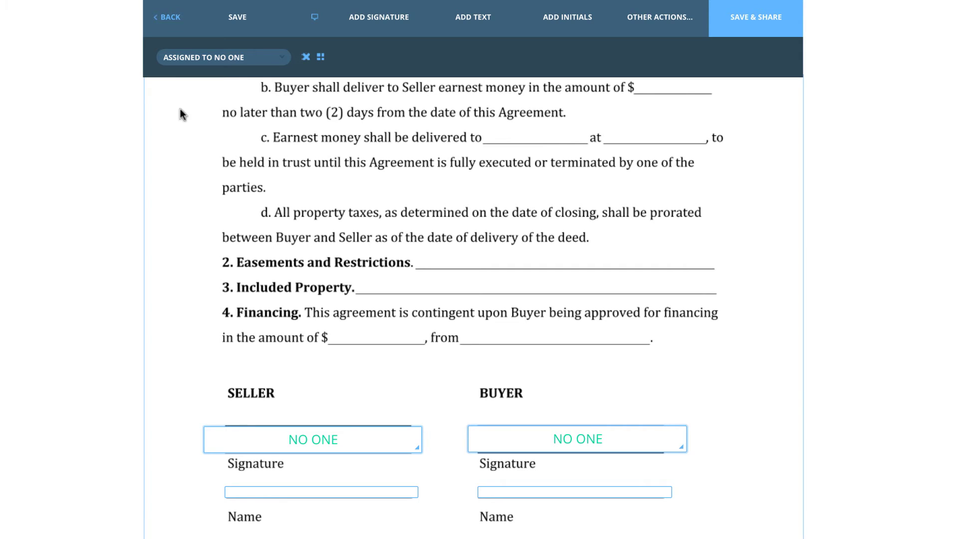
Group the selected Seller and Buyer signature and name fields, switching their assignment to the Buyer role and back to No One
{"action": "left_click", "coordinate": [321, 58]}
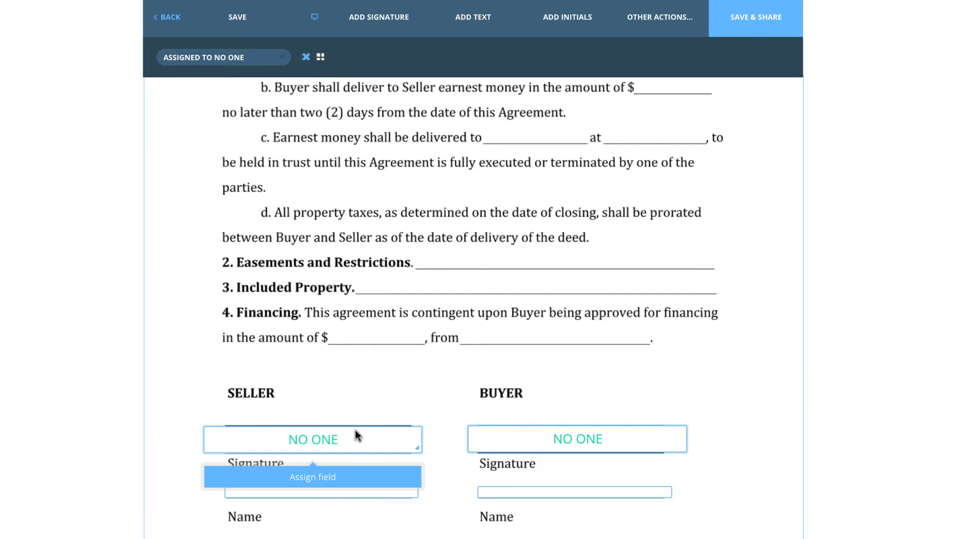
{"action": "left_click", "coordinate": [212, 59]}
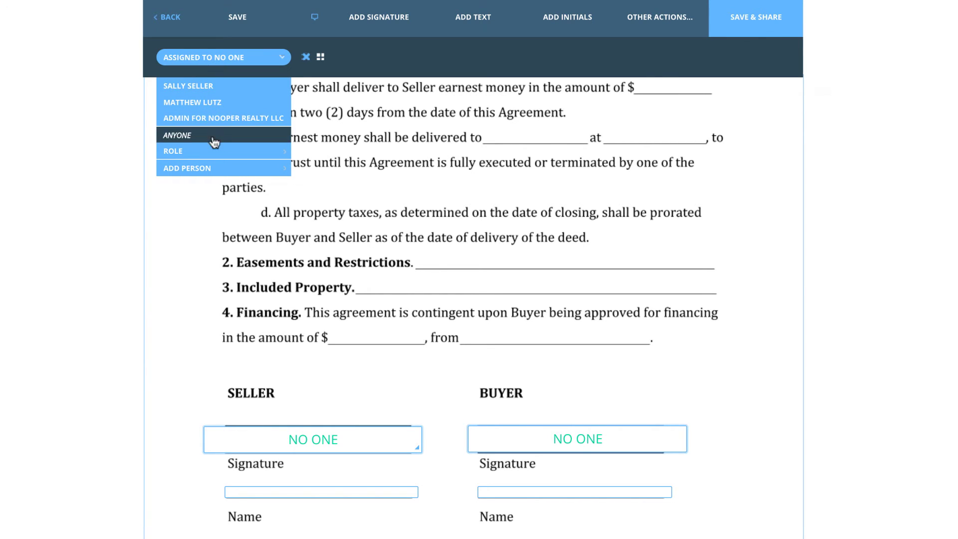
{"action": "left_click", "coordinate": [248, 68]}
{"action": "mouse_move", "coordinate": [256, 147]}
{"action": "left_click", "coordinate": [321, 170]}
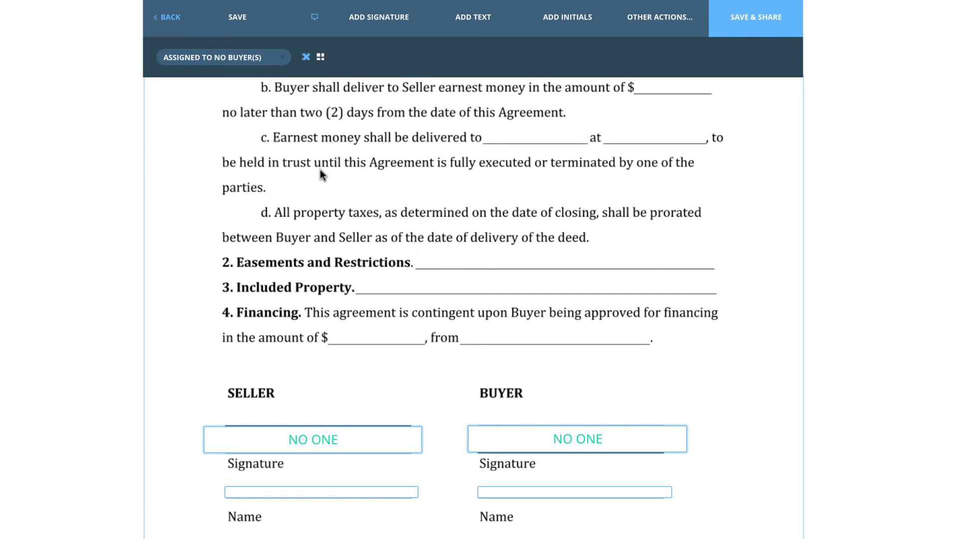
{"action": "left_click", "coordinate": [234, 59]}
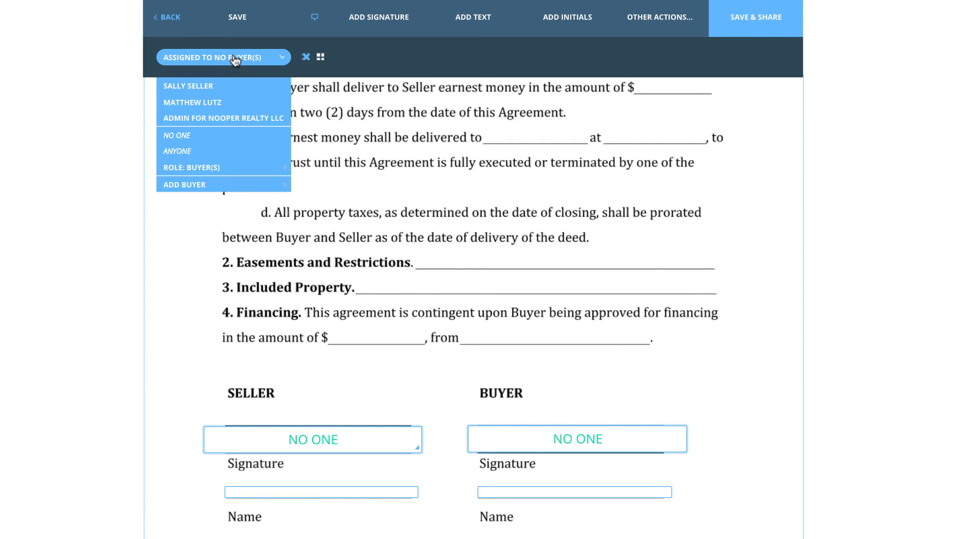
{"action": "left_click", "coordinate": [236, 136]}
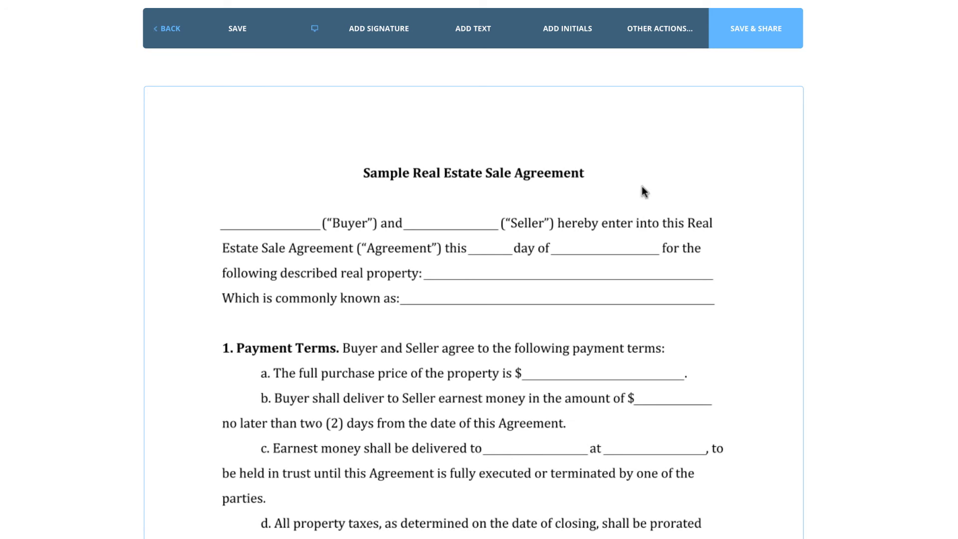
Place two initials fields one below the other in the margin beside the agreement's opening paragraph
{"action": "left_click", "coordinate": [664, 40]}
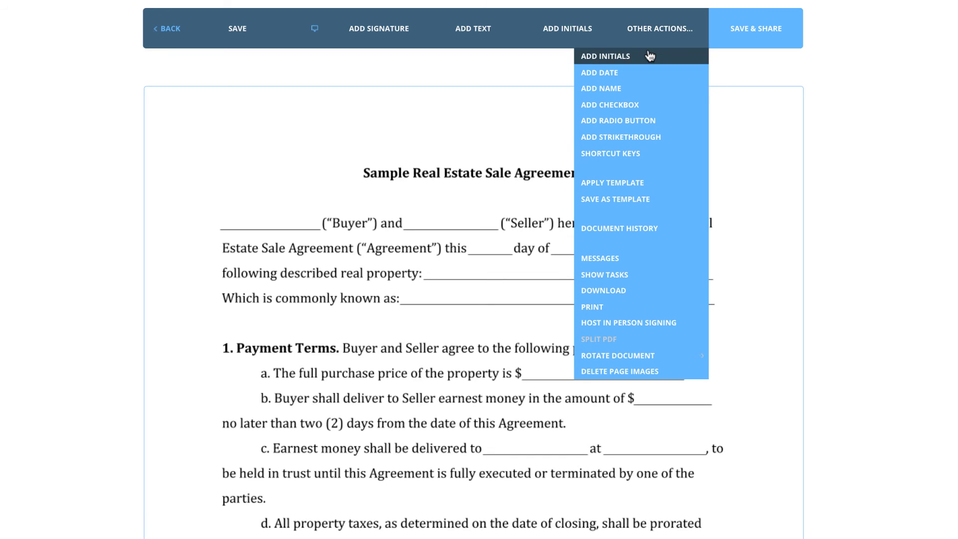
{"action": "left_click", "coordinate": [644, 56]}
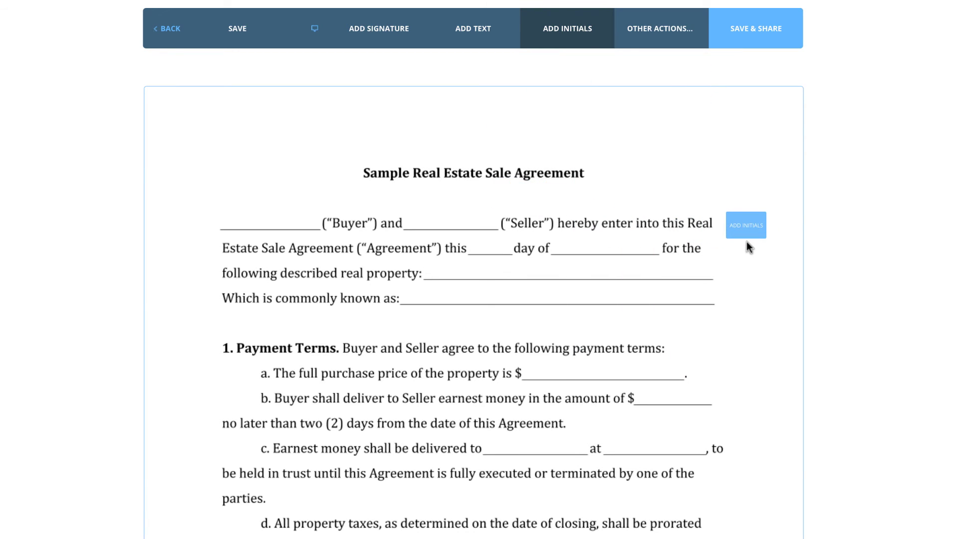
{"action": "left_click", "coordinate": [748, 243]}
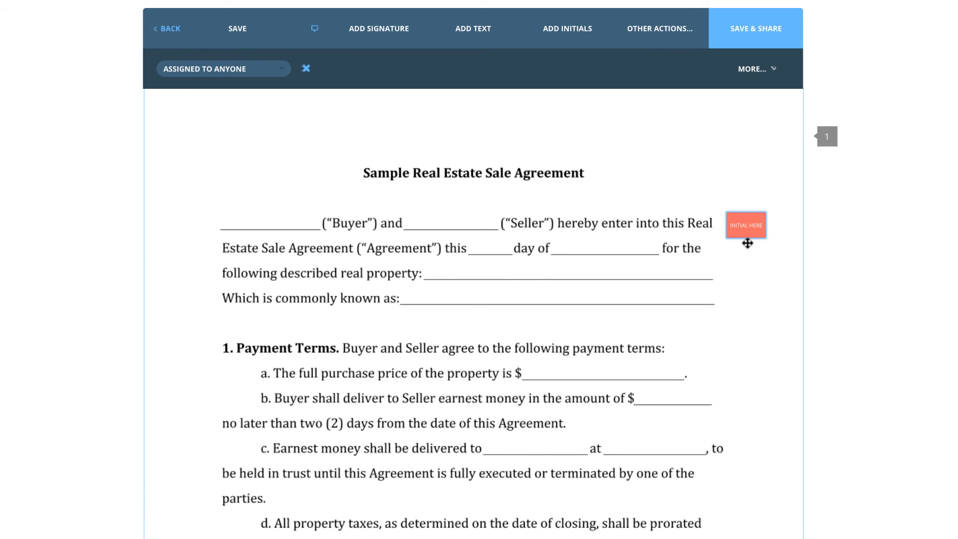
{"action": "left_click", "coordinate": [748, 242]}
{"action": "left_click", "coordinate": [748, 244]}
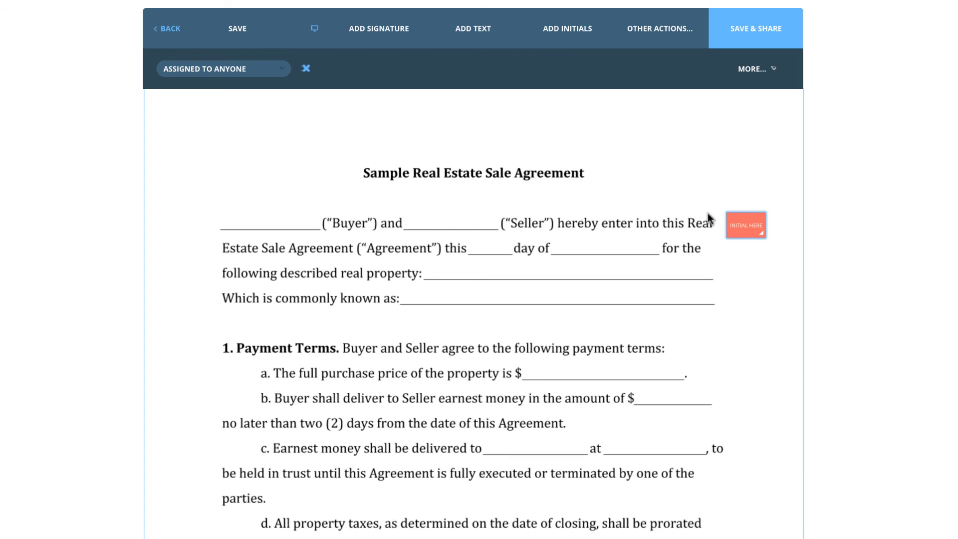
{"action": "left_click", "coordinate": [578, 45]}
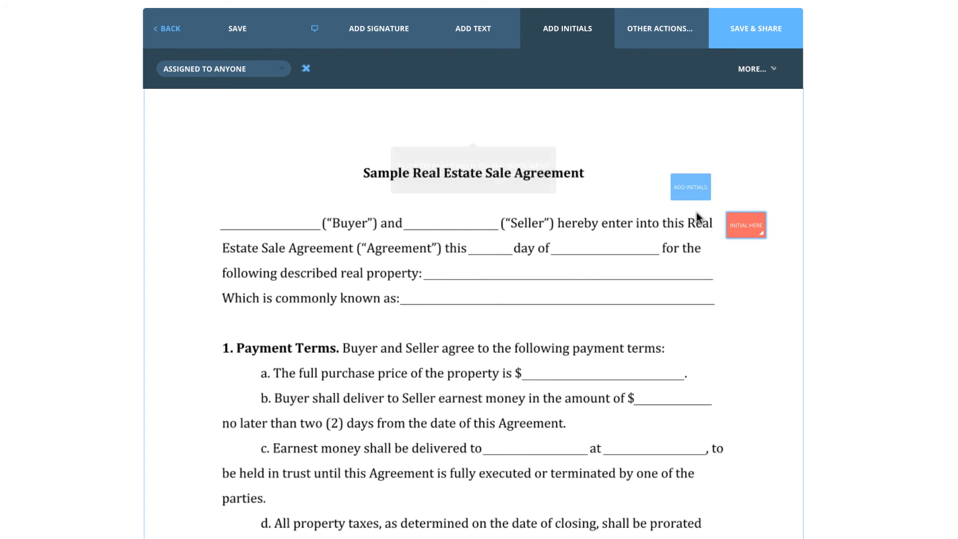
{"action": "left_click", "coordinate": [748, 289]}
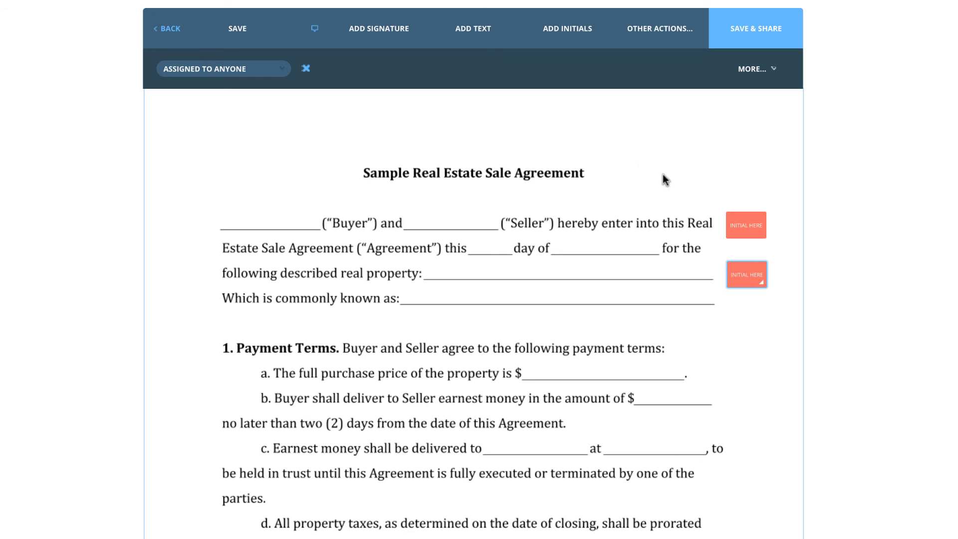
Assign the upper initials field beside the agreement's opening paragraph to the seller contact
{"action": "left_click", "coordinate": [730, 218]}
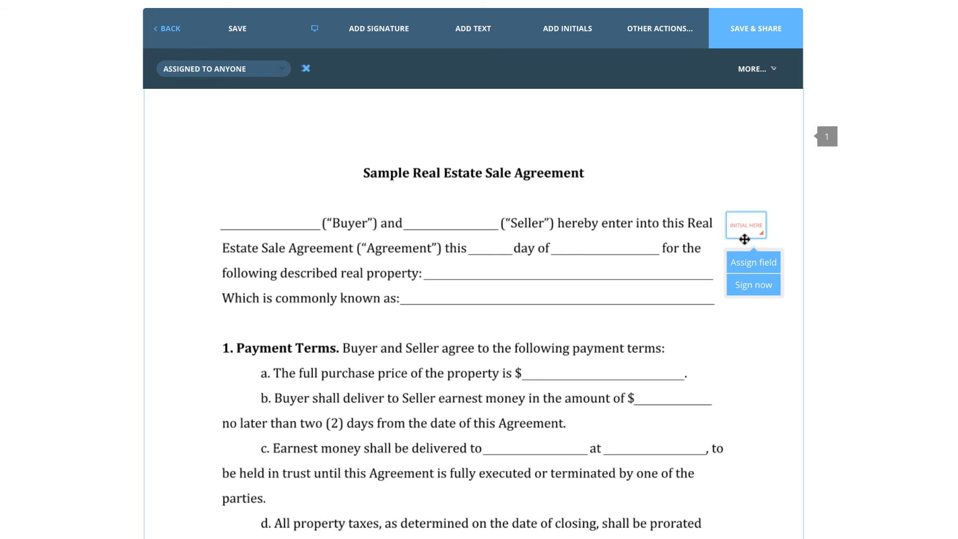
{"action": "left_click", "coordinate": [753, 295]}
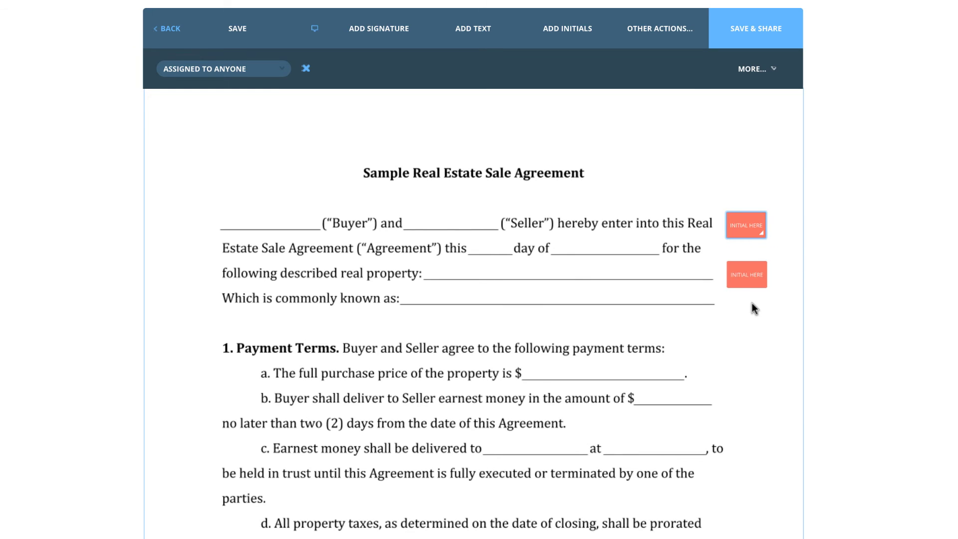
{"action": "left_click", "coordinate": [768, 230]}
{"action": "left_click", "coordinate": [754, 266]}
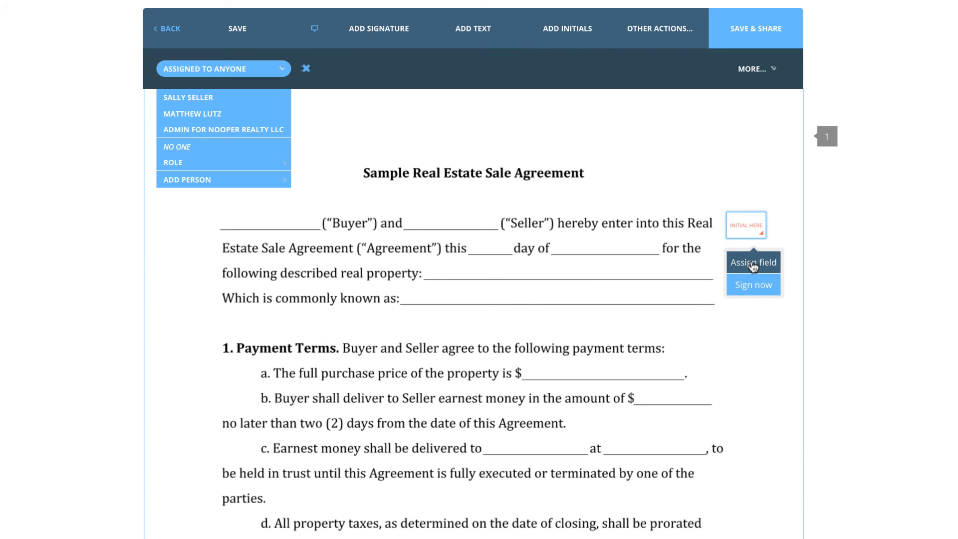
{"action": "left_click", "coordinate": [241, 100]}
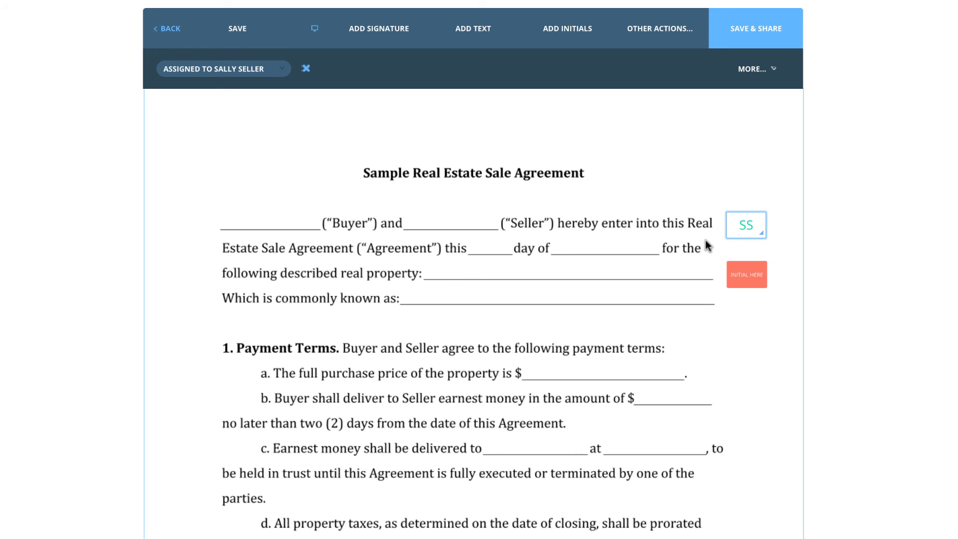
Place a checkbox at the end of clause 1.d about property taxes and assign it to the seller contact
{"action": "left_click", "coordinate": [640, 43]}
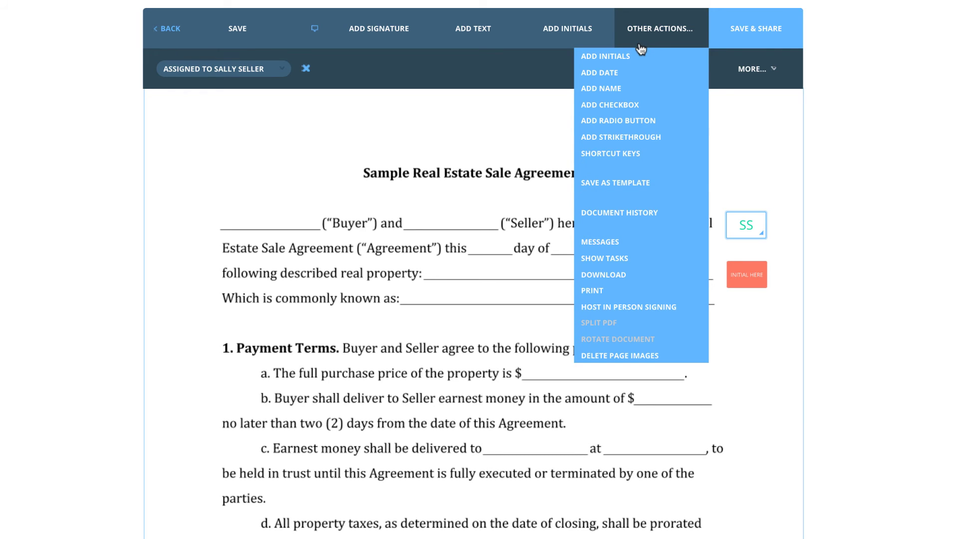
{"action": "left_click", "coordinate": [628, 106]}
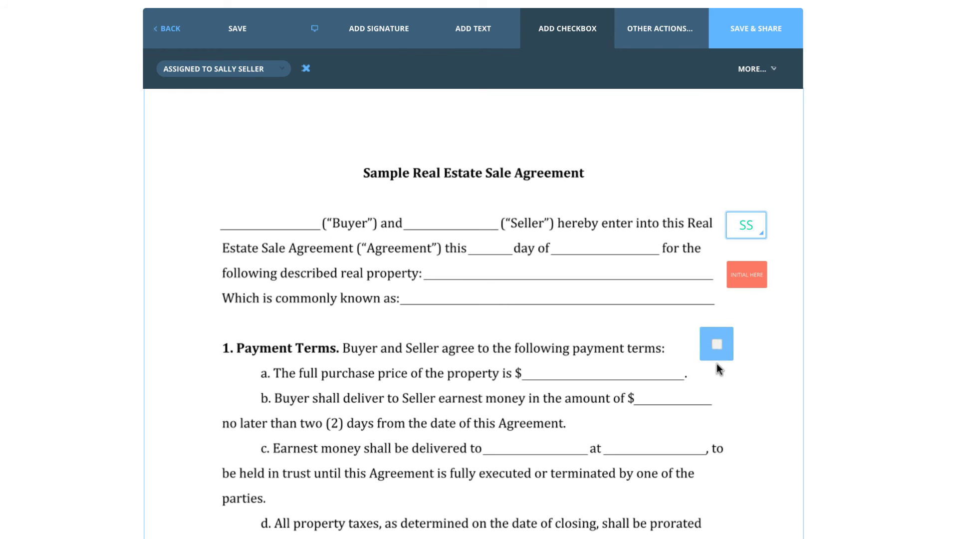
{"action": "scroll", "coordinate": [714, 369], "scroll_direction": "down", "scroll_amount": 2}
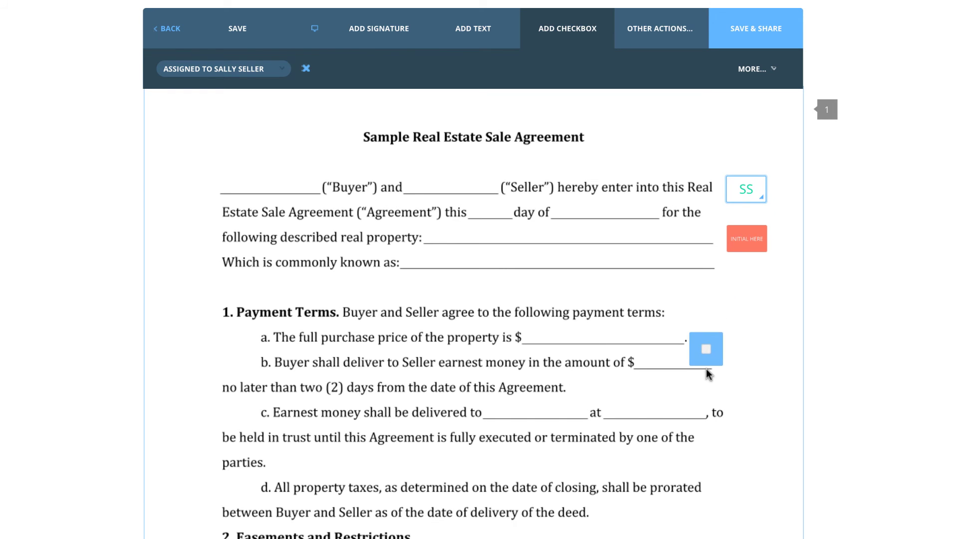
{"action": "scroll", "coordinate": [706, 368], "scroll_direction": "down", "scroll_amount": 2}
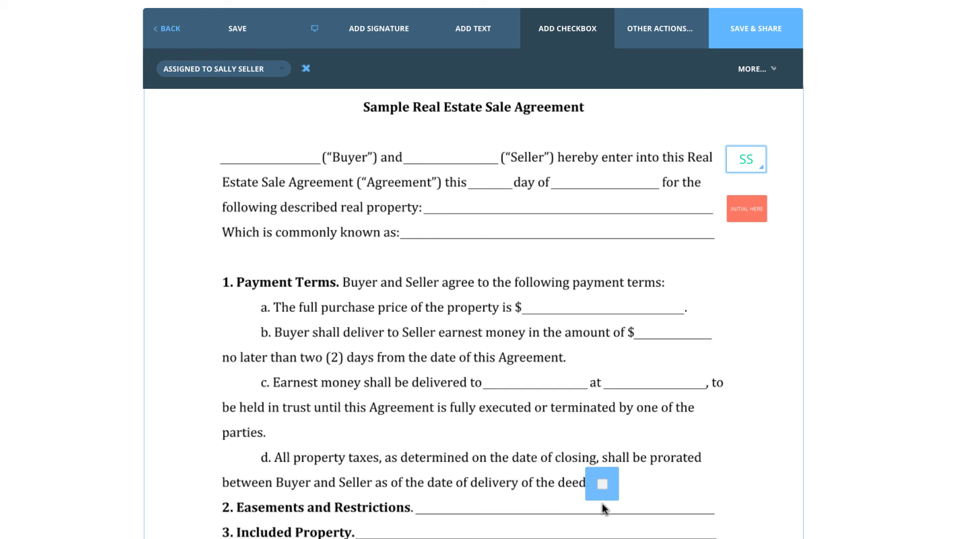
{"action": "left_click", "coordinate": [603, 504]}
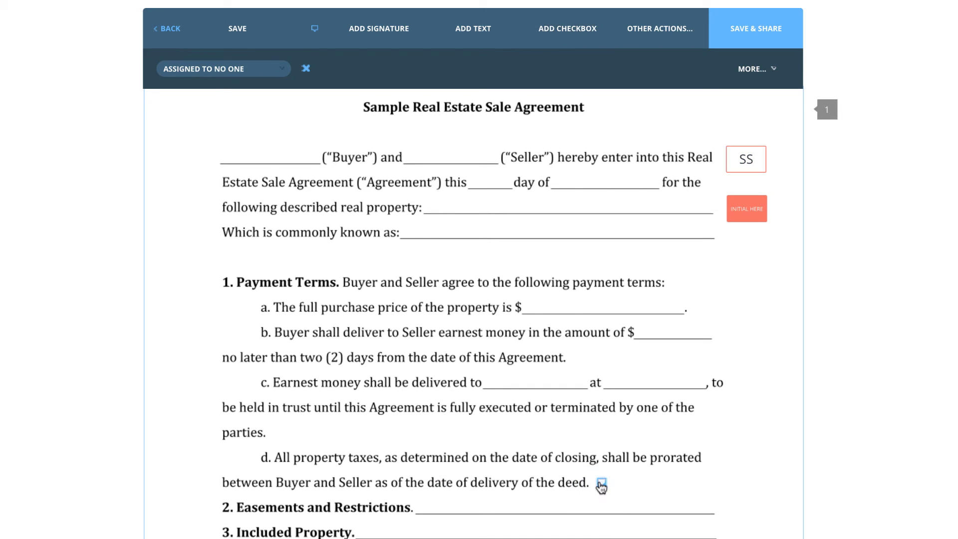
{"action": "left_click", "coordinate": [602, 483]}
{"action": "left_click", "coordinate": [255, 70]}
{"action": "left_click", "coordinate": [241, 94]}
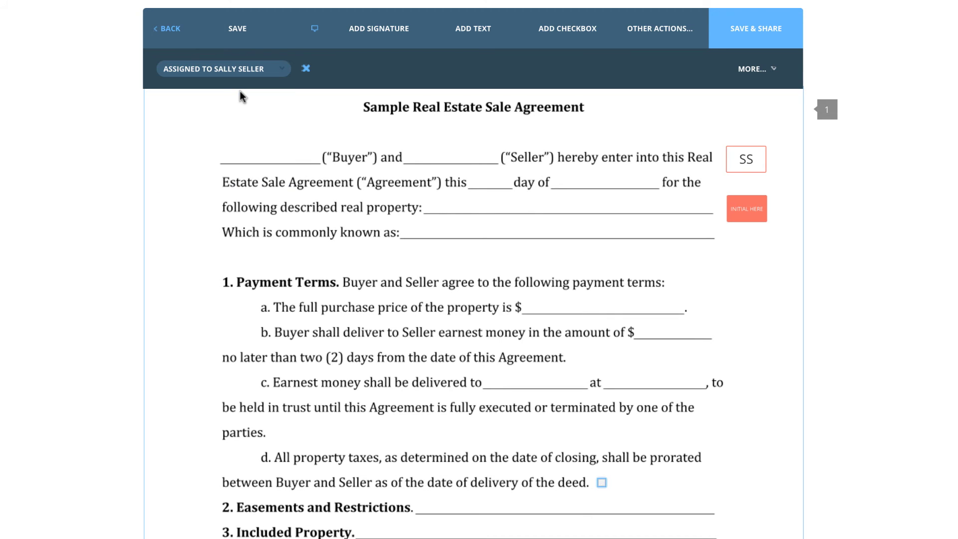
Place two radio buttons side by side after the checkbox in clause 1.d
{"action": "left_click", "coordinate": [645, 31]}
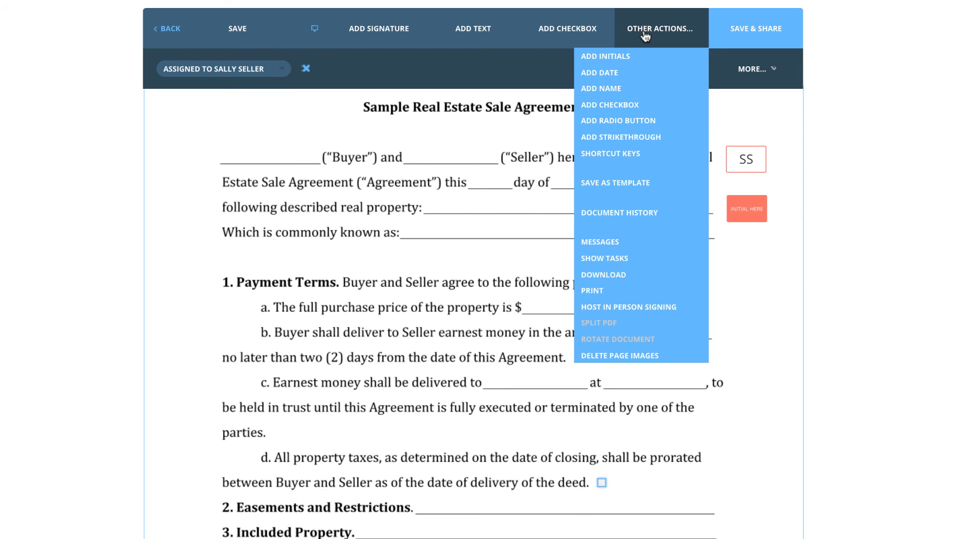
{"action": "left_click", "coordinate": [640, 121]}
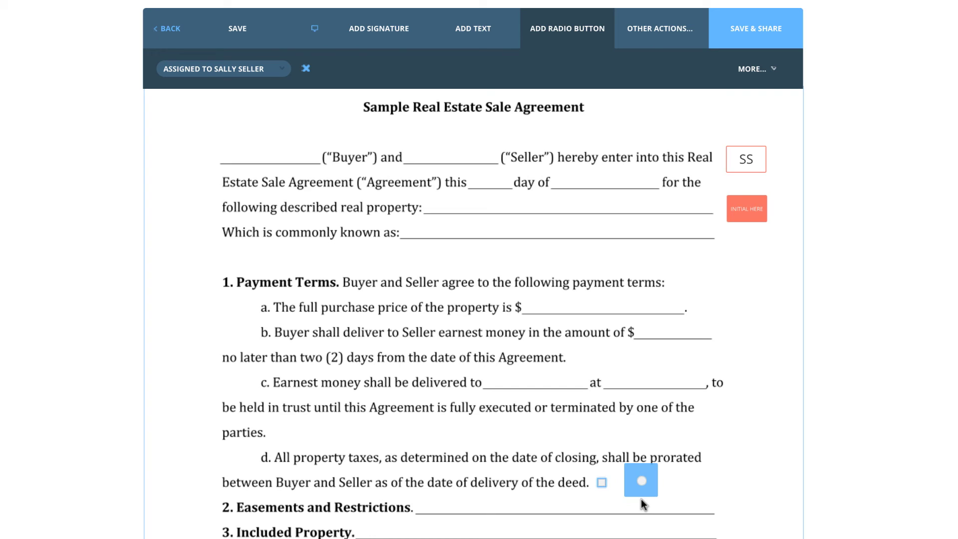
{"action": "left_click", "coordinate": [627, 502]}
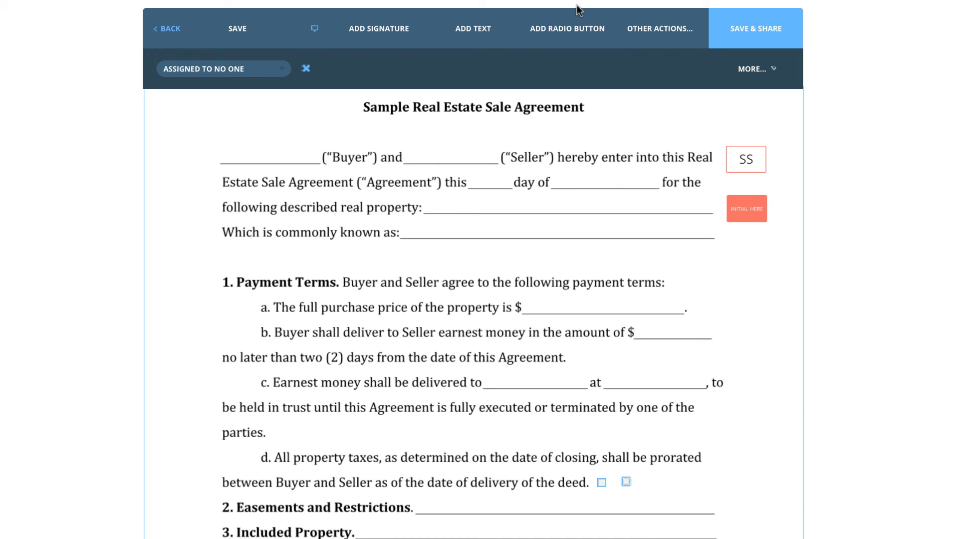
{"action": "left_click", "coordinate": [568, 28]}
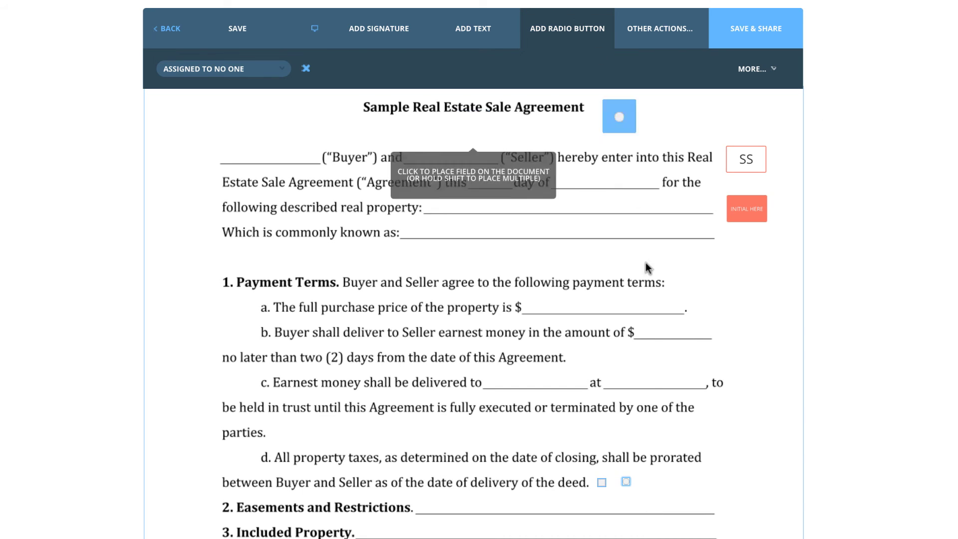
{"action": "left_click", "coordinate": [646, 499]}
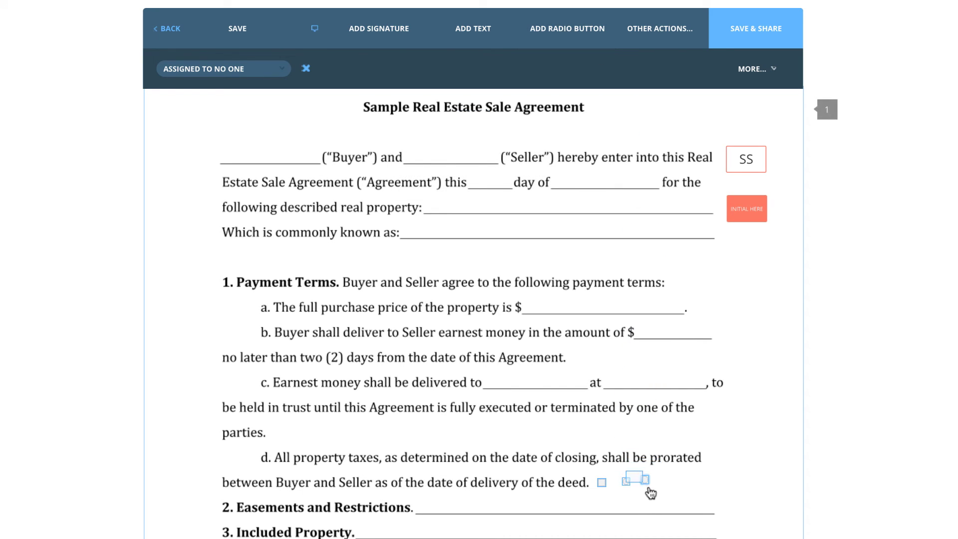
{"action": "left_click", "coordinate": [655, 497]}
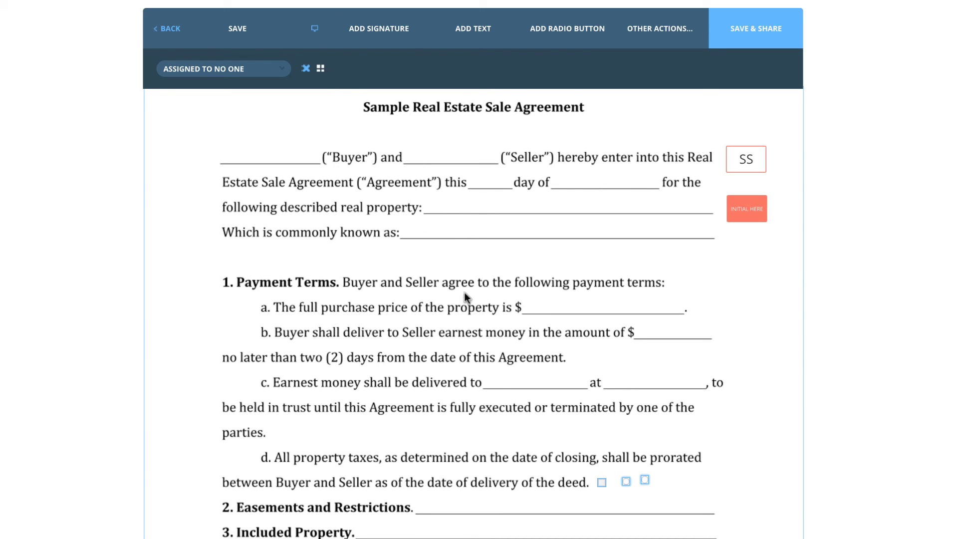
Test the two radio buttons by switching the choice between them, ending with the first one selected
{"action": "left_click", "coordinate": [626, 482]}
{"action": "left_click", "coordinate": [645, 481]}
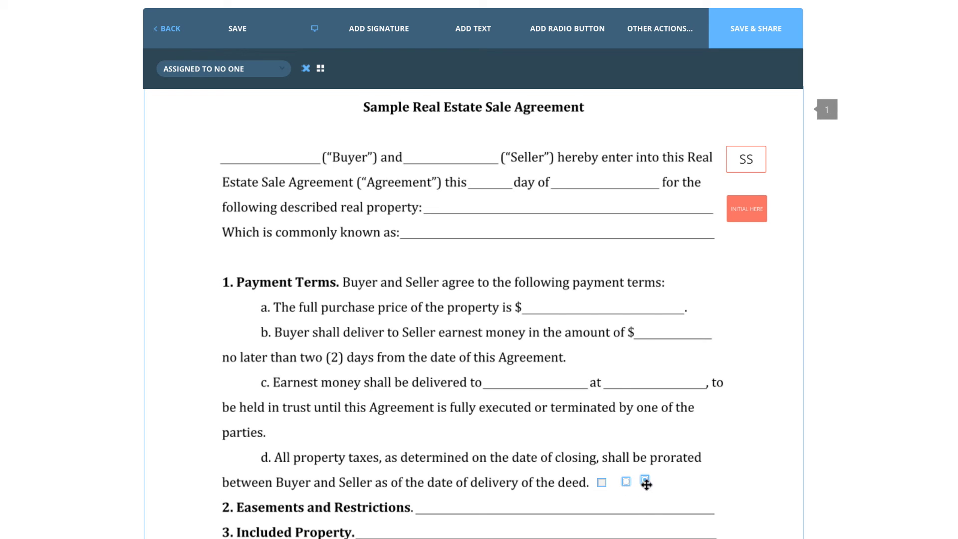
{"action": "left_click", "coordinate": [626, 483]}
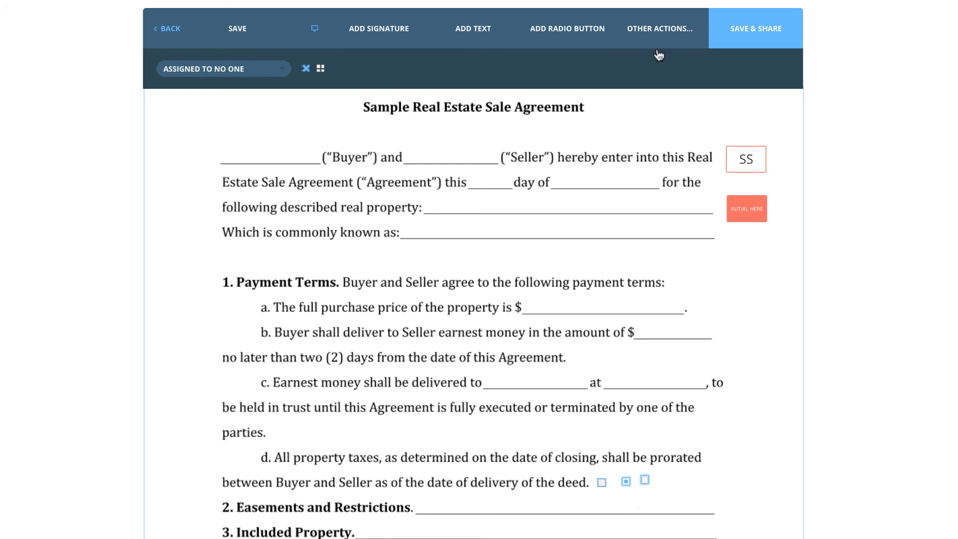
Add a strikethrough over the dollar amount blank in the Financing clause and extend it across the full blank
{"action": "left_click", "coordinate": [660, 30]}
{"action": "left_click", "coordinate": [618, 108]}
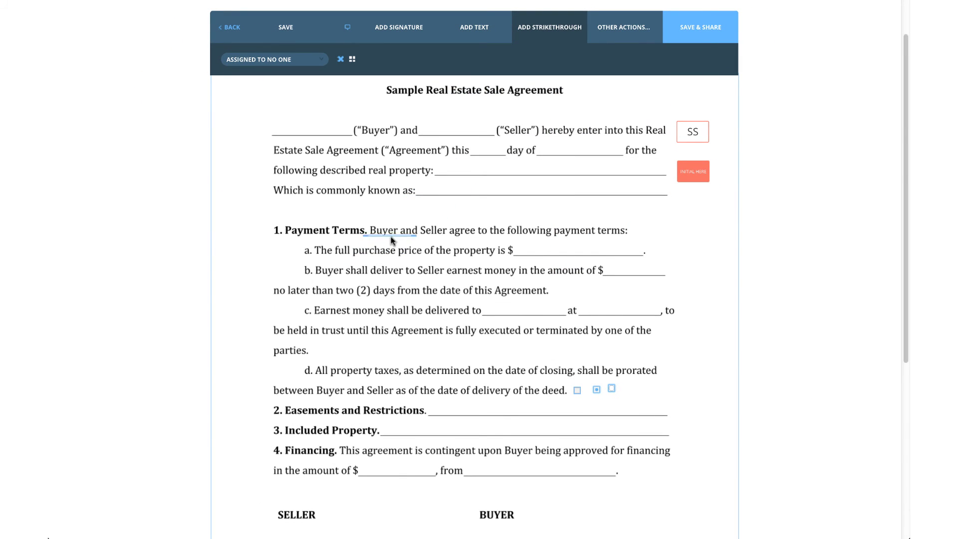
{"action": "left_click_drag", "start_coordinate": [391, 237], "coordinate": [352, 236]}
{"action": "left_click", "coordinate": [386, 472]}
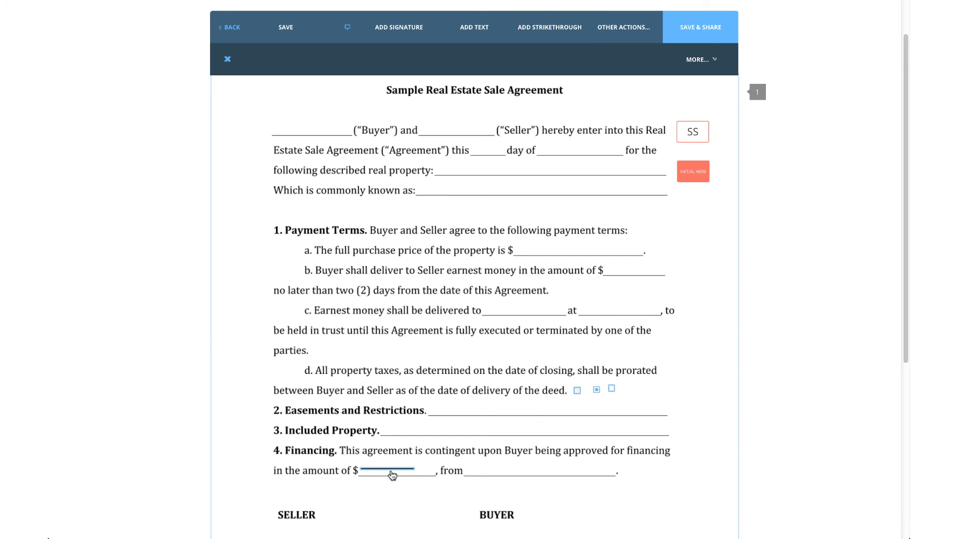
{"action": "left_click_drag", "start_coordinate": [415, 471], "coordinate": [435, 472]}
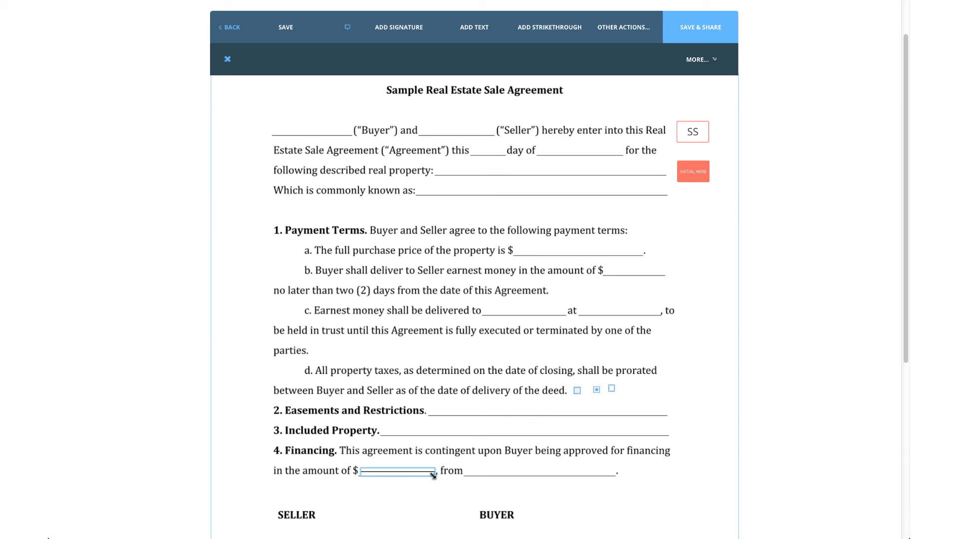
{"action": "mouse_move", "coordinate": [434, 476]}
{"action": "left_mouse_down"}
{"action": "mouse_move", "coordinate": [454, 472]}
{"action": "mouse_move", "coordinate": [433, 479]}
{"action": "left_mouse_up"}
Add a second strikethrough just above the one on the Financing amount blank and widen it to the same length
{"action": "left_click", "coordinate": [553, 38]}
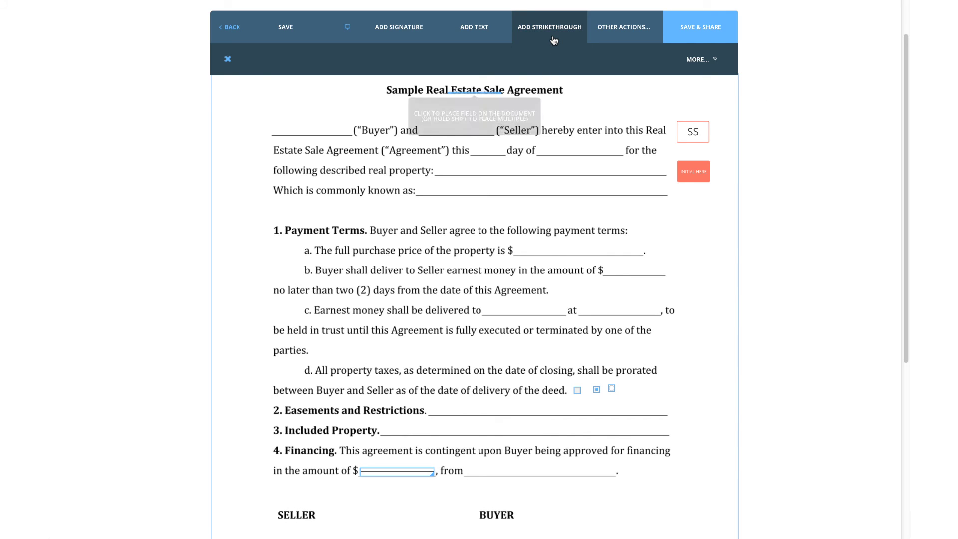
{"action": "left_click", "coordinate": [387, 459]}
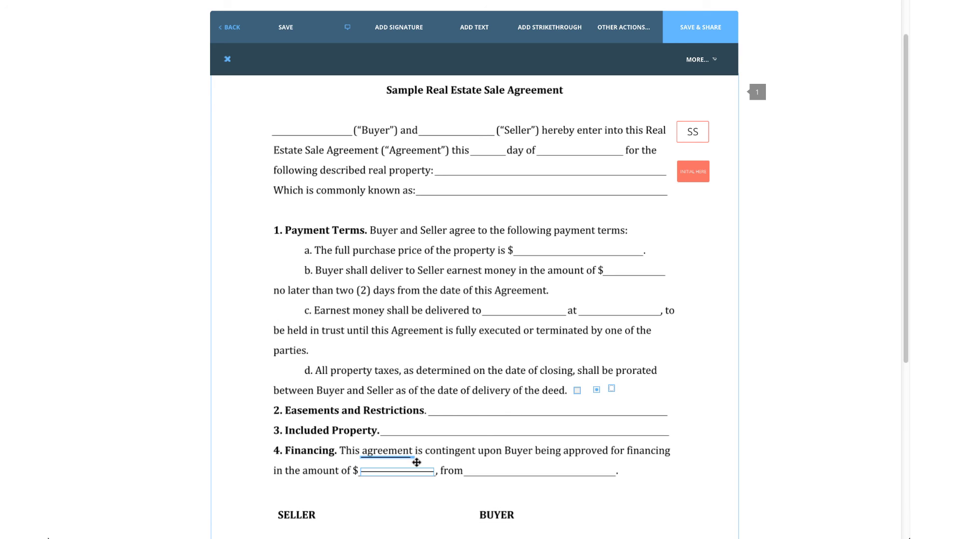
{"action": "left_click_drag", "start_coordinate": [413, 457], "coordinate": [435, 467]}
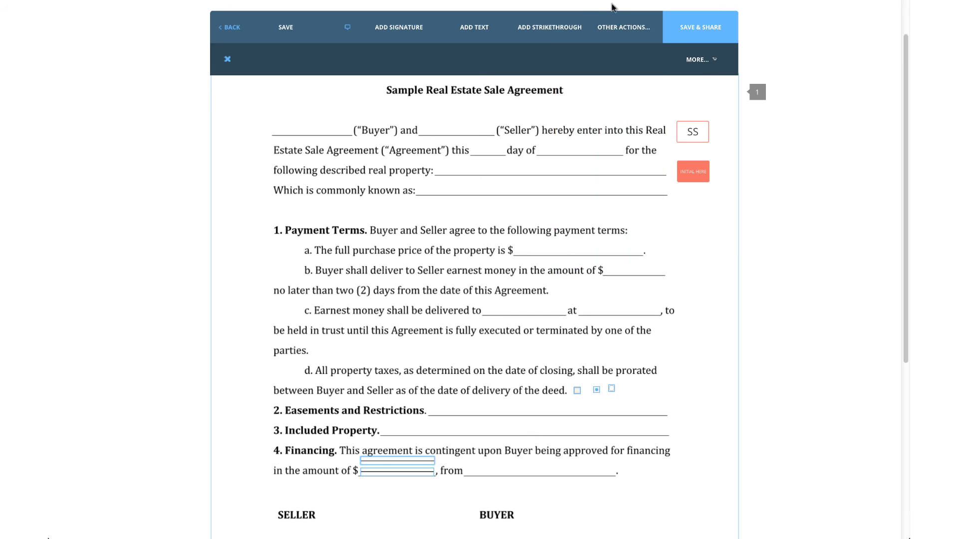
Start saving the document as a template, declining to save the pending changes first
{"action": "left_click", "coordinate": [612, 22]}
{"action": "mouse_move", "coordinate": [642, 34]}
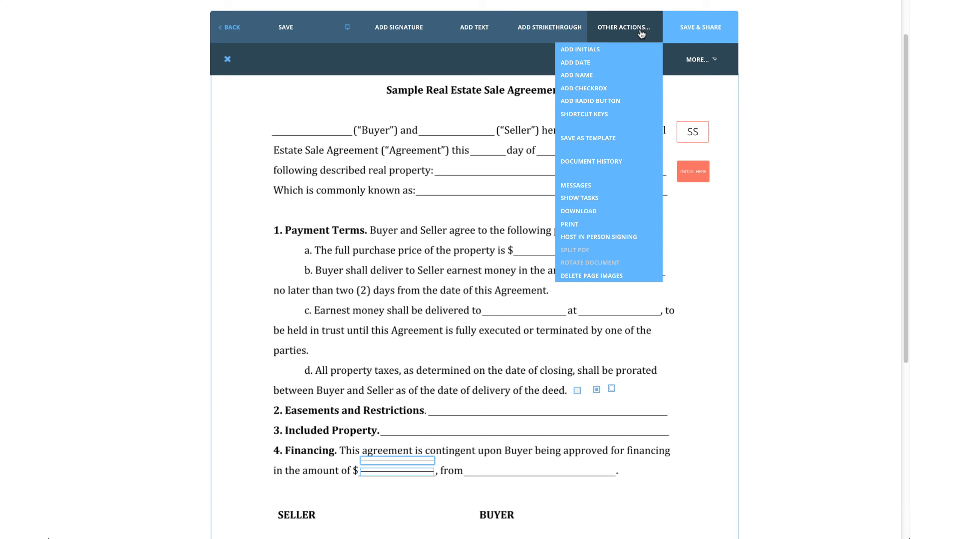
{"action": "left_click", "coordinate": [608, 139]}
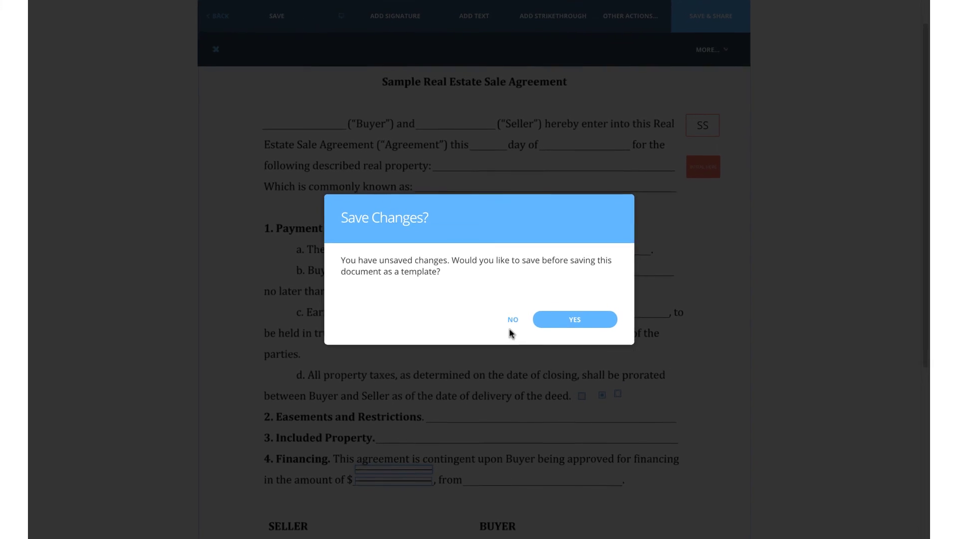
{"action": "left_click", "coordinate": [514, 323]}
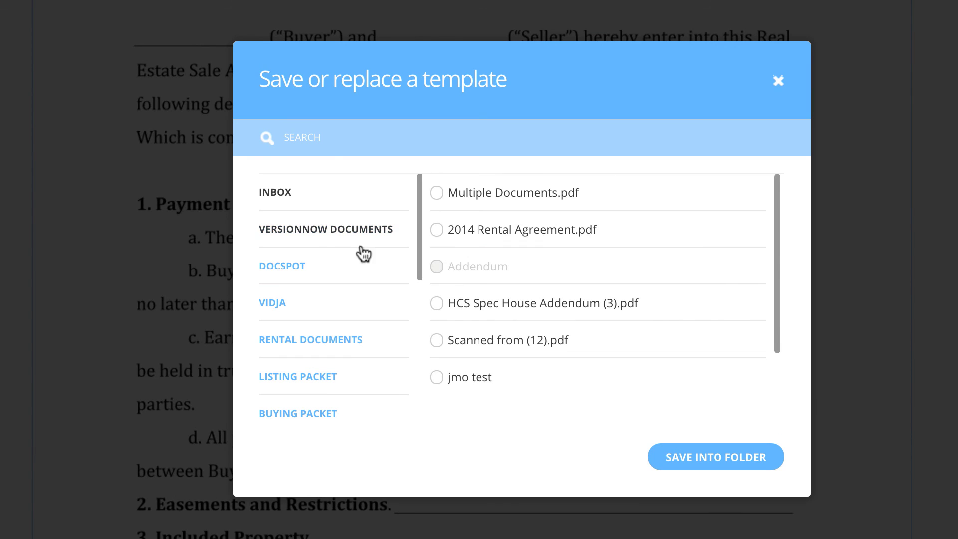
Browse the template folders from VersionNow Documents through Buying Packet, and close the template dialog without saving
{"action": "left_click", "coordinate": [385, 239]}
{"action": "left_click", "coordinate": [369, 267]}
{"action": "left_click", "coordinate": [300, 303]}
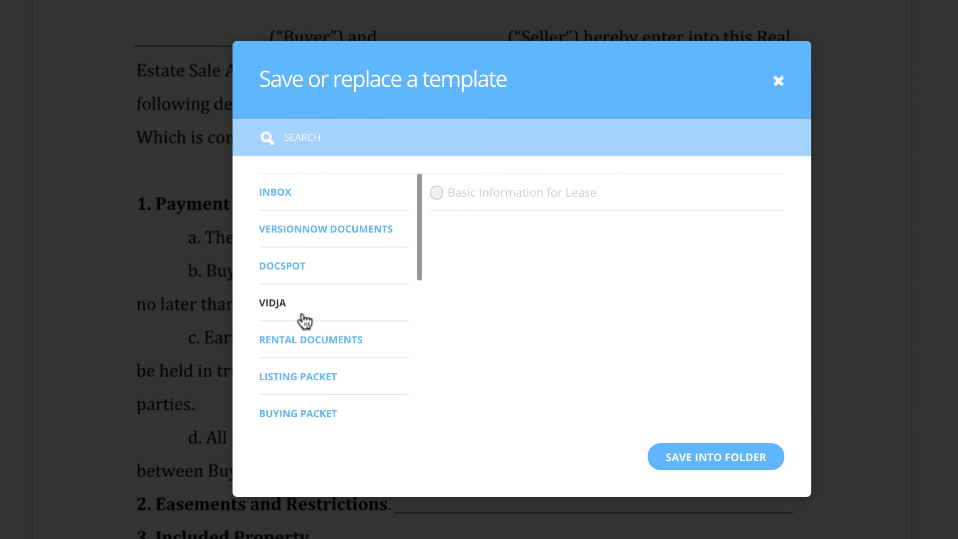
{"action": "left_click", "coordinate": [312, 339]}
{"action": "left_click", "coordinate": [311, 375]}
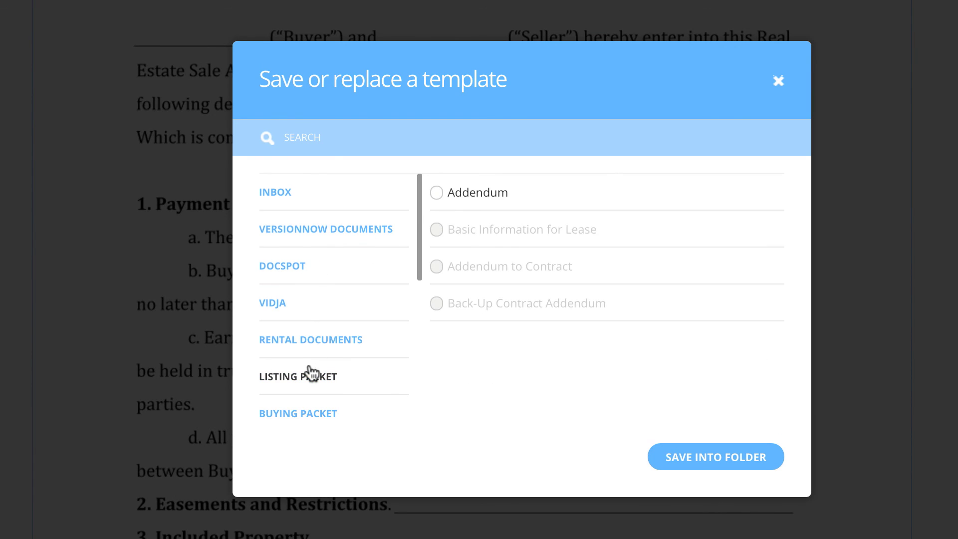
{"action": "left_click", "coordinate": [321, 413]}
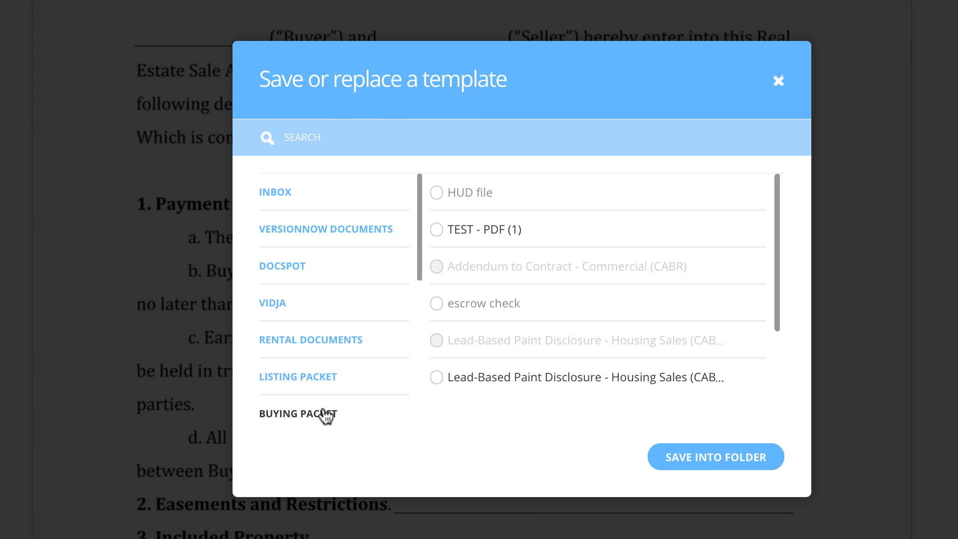
{"action": "left_click", "coordinate": [780, 81]}
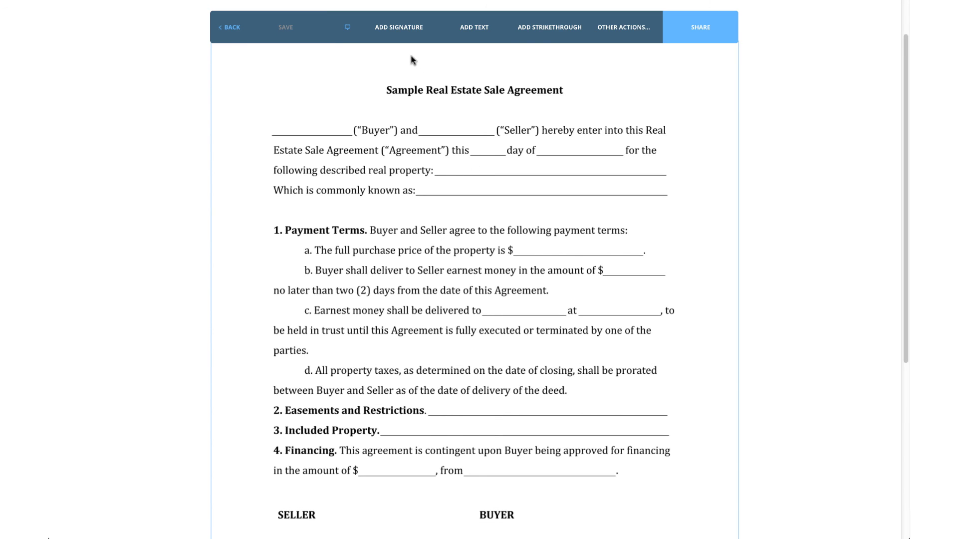
Place a text field over the Buyer blank in the opening line, widen it to cover the blank, and save the document
{"action": "left_click", "coordinate": [474, 30]}
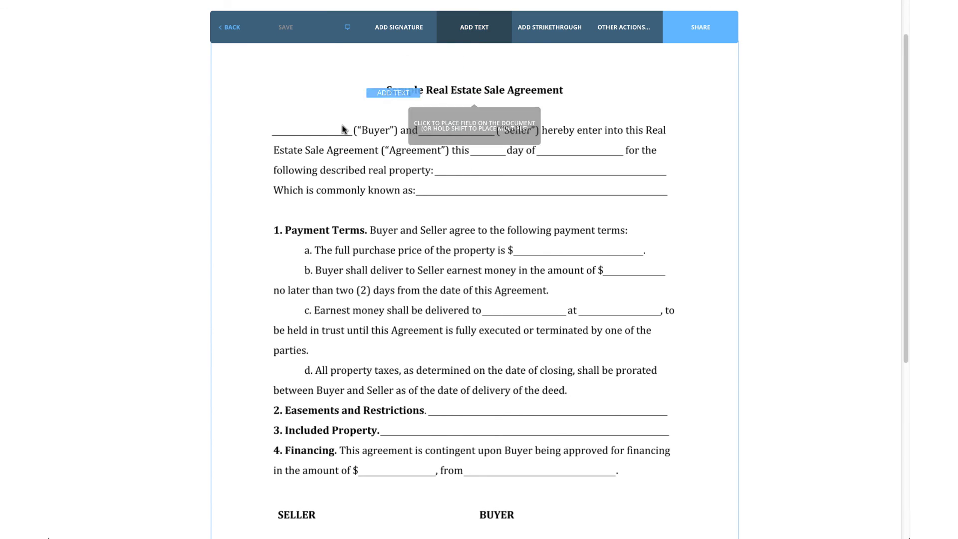
{"action": "left_click", "coordinate": [298, 139]}
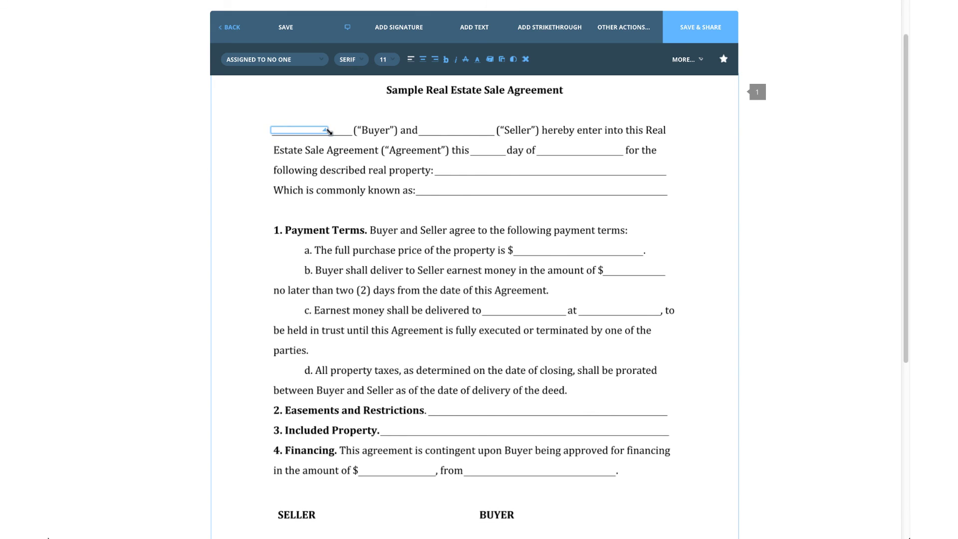
{"action": "left_click_drag", "start_coordinate": [330, 131], "coordinate": [353, 133]}
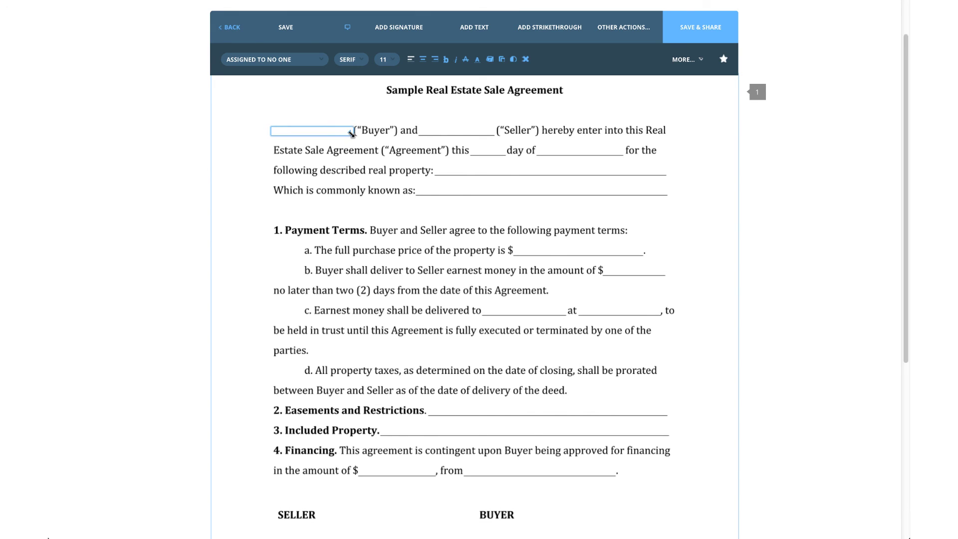
{"action": "left_click", "coordinate": [302, 37]}
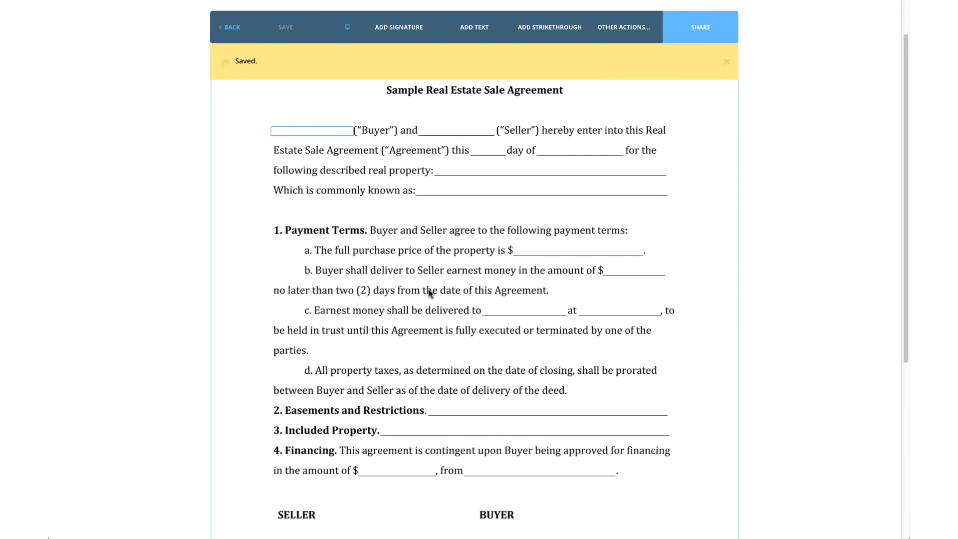